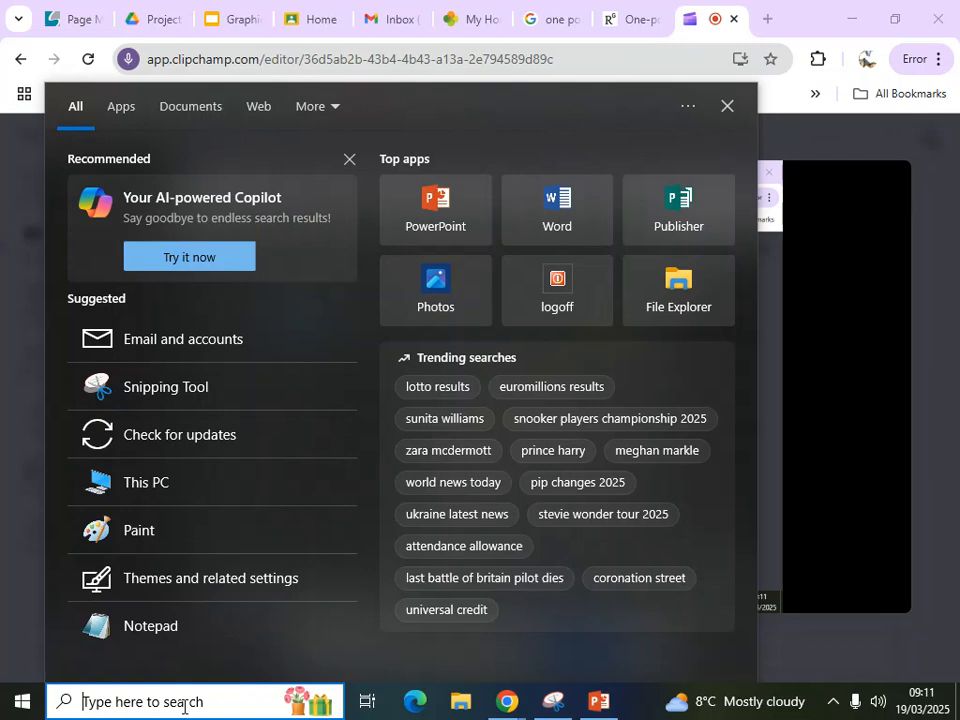
# Open Affinity Designer 2 and dismiss the new-version notice.
pyautogui.write('a')
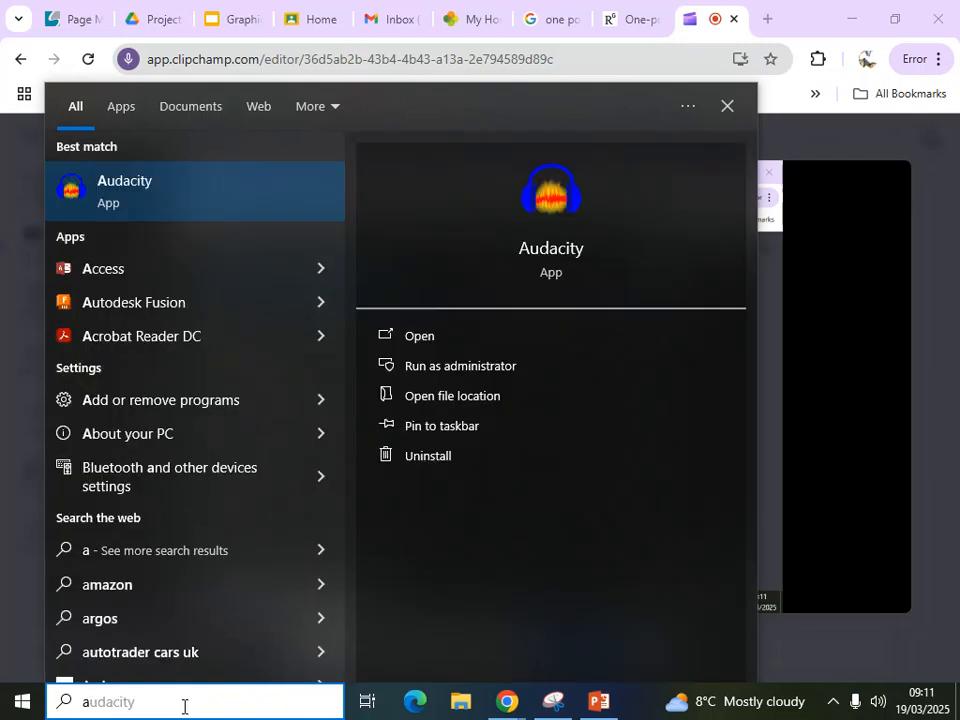
pyautogui.write('ffin')
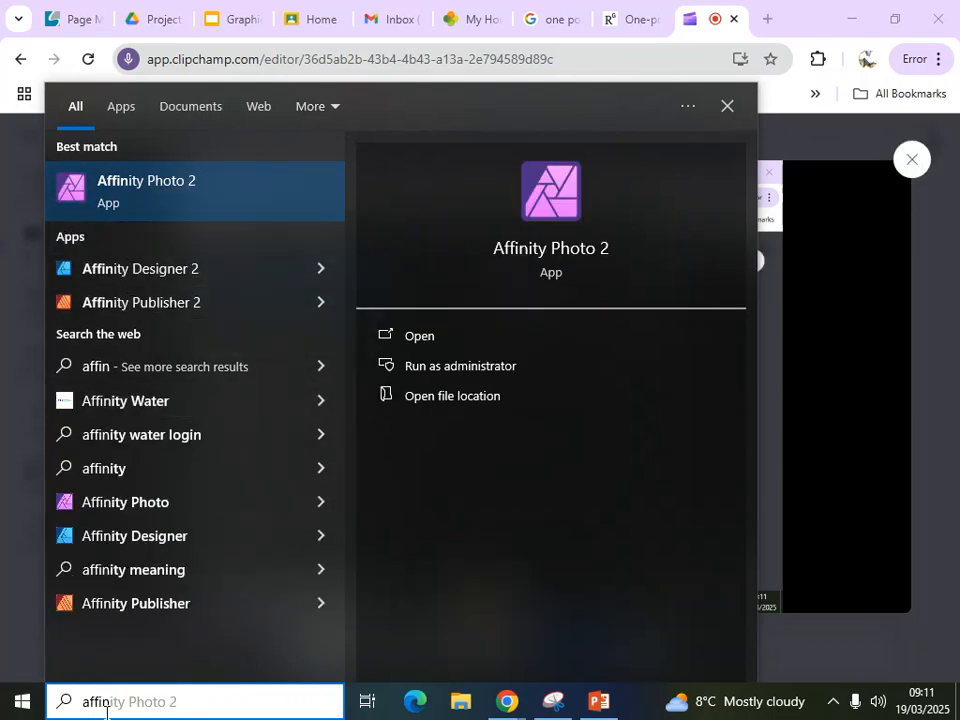
pyautogui.click(176, 272)
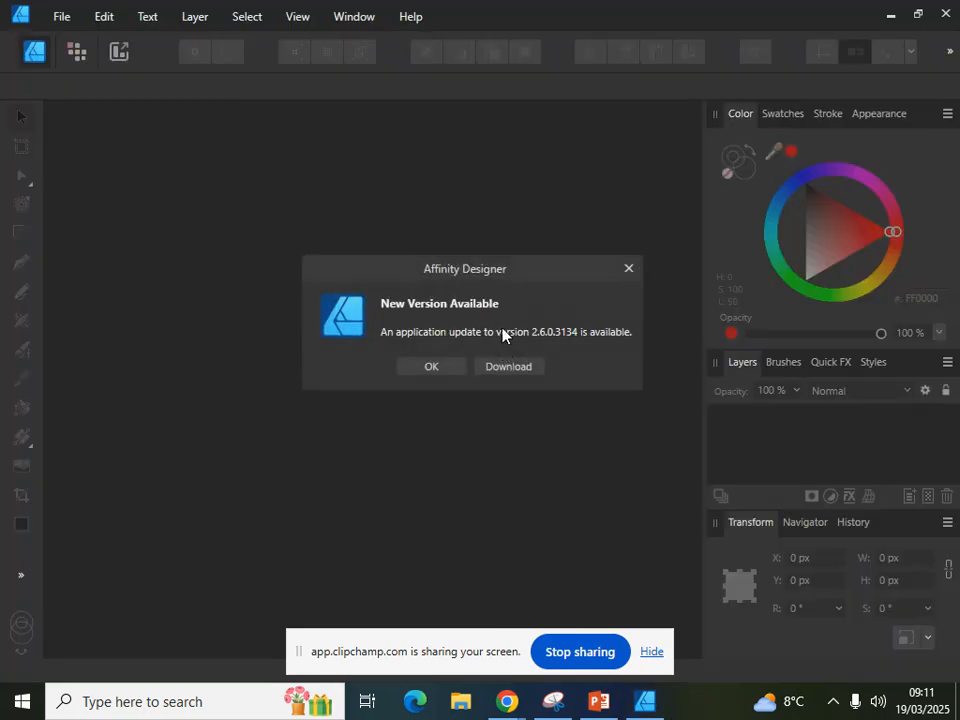
pyautogui.click(431, 370)
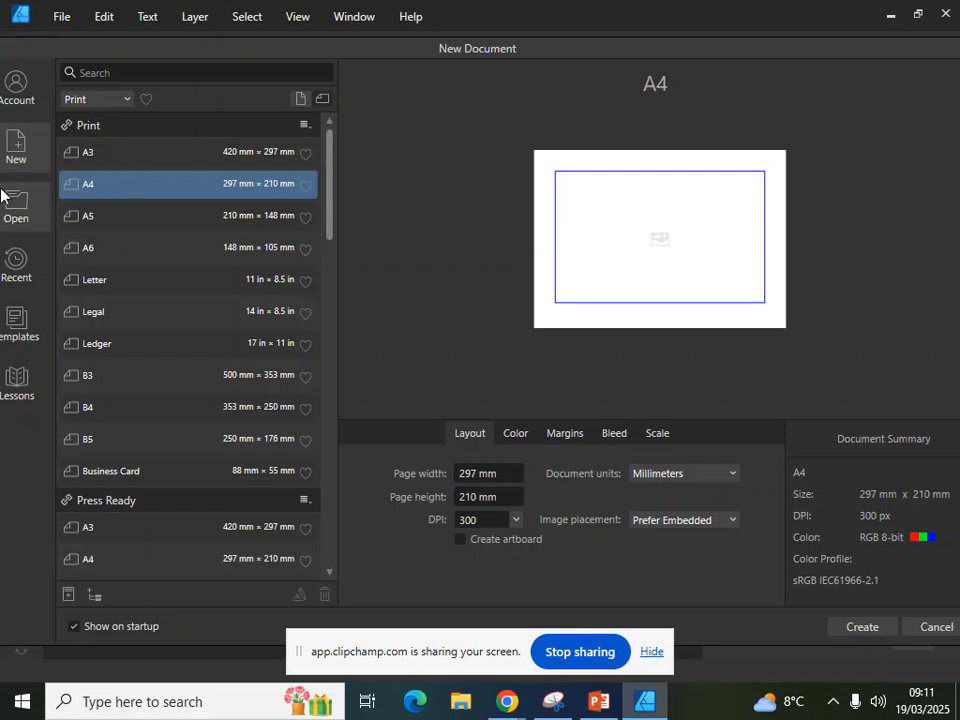
# Create a new A4 print document in landscape orientation, 297 × 210 mm at 300 DPI.
pyautogui.click(323, 100)
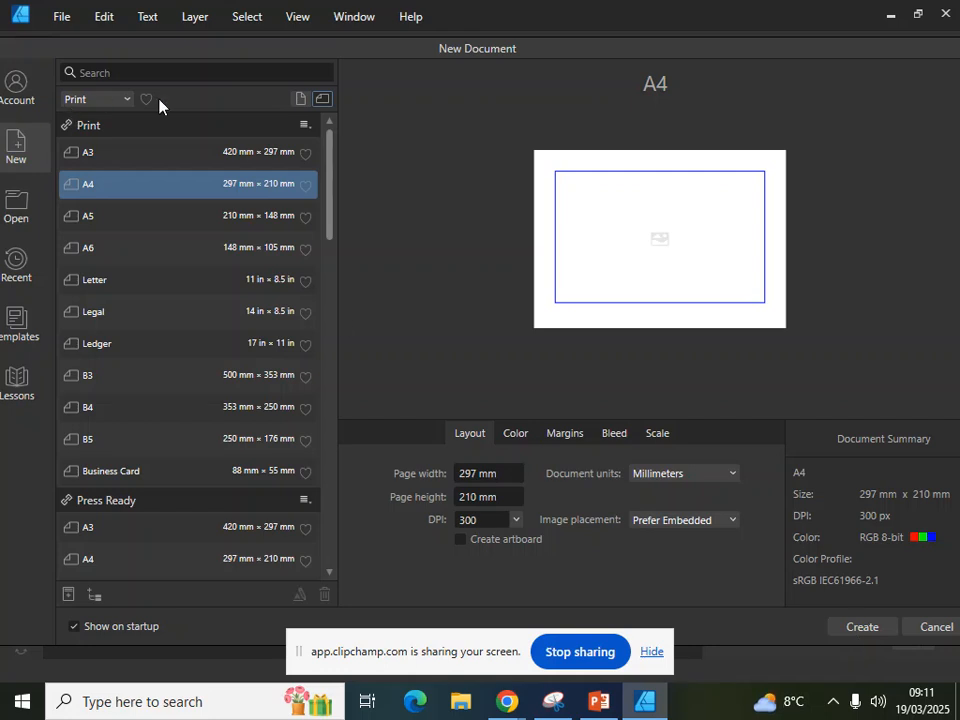
pyautogui.click(300, 99)
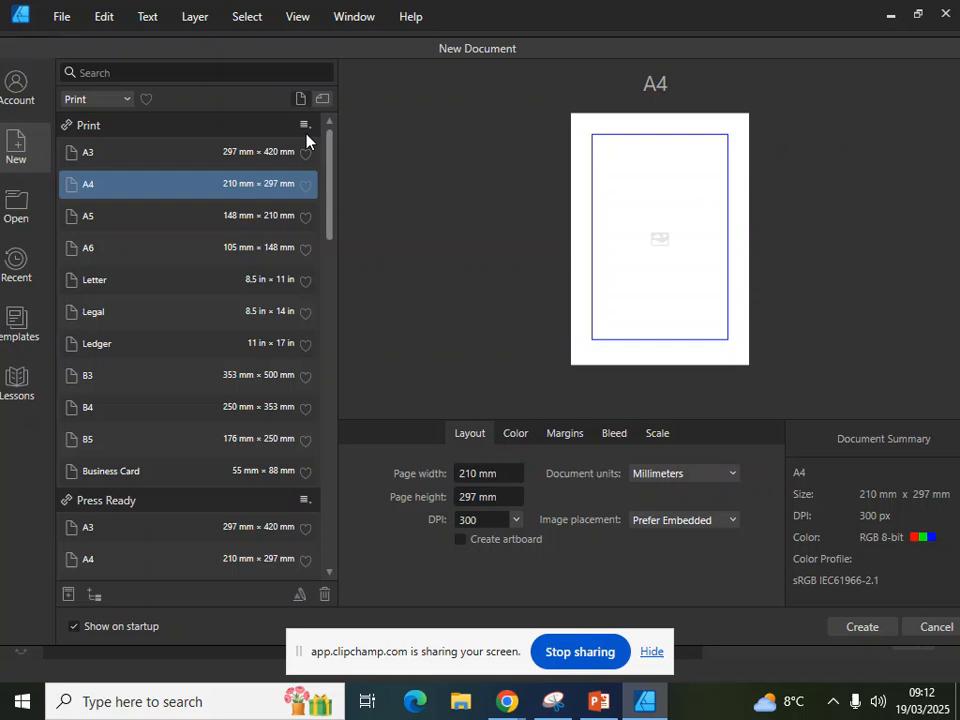
pyautogui.click(322, 99)
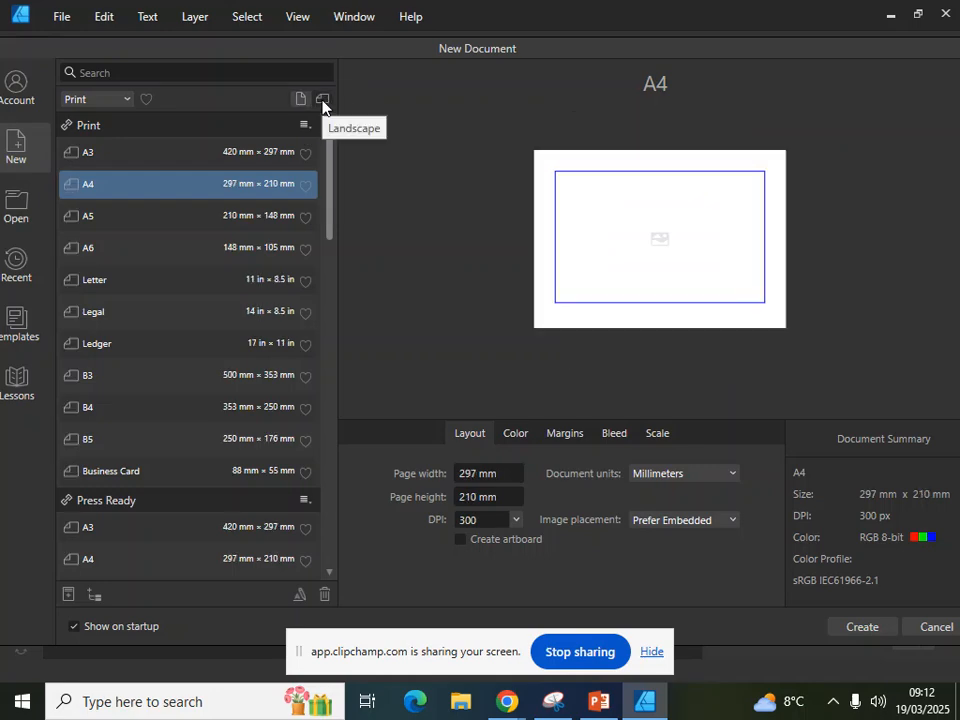
pyautogui.click(862, 627)
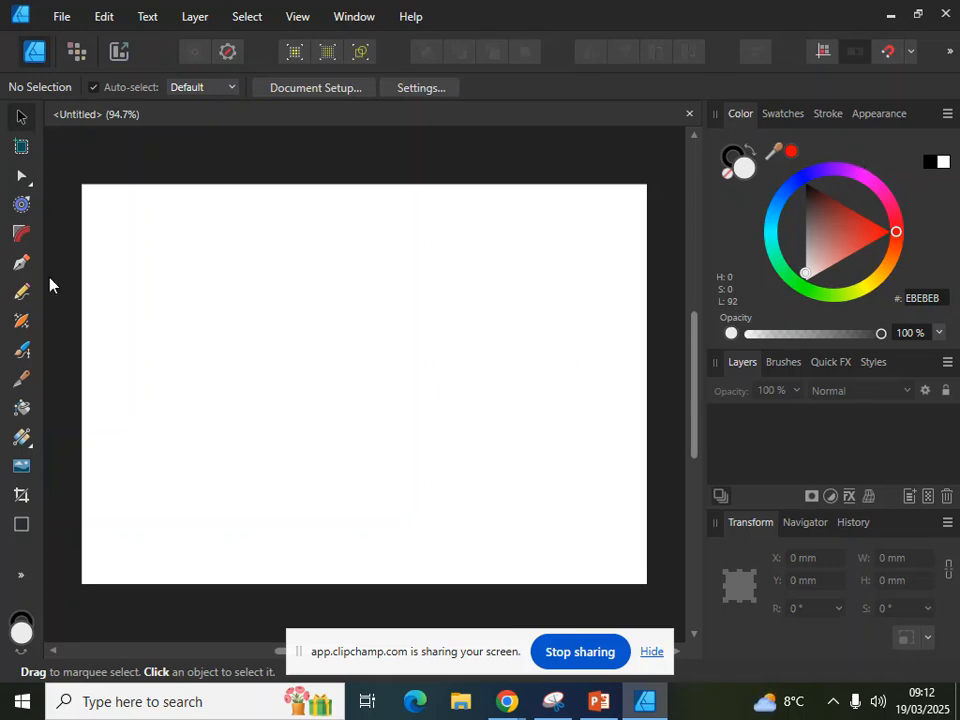
# Switch to Chrome and copy the one-point perspective grid image from the ResearchGate page.
pyautogui.click(890, 14)
pyautogui.click(632, 15)
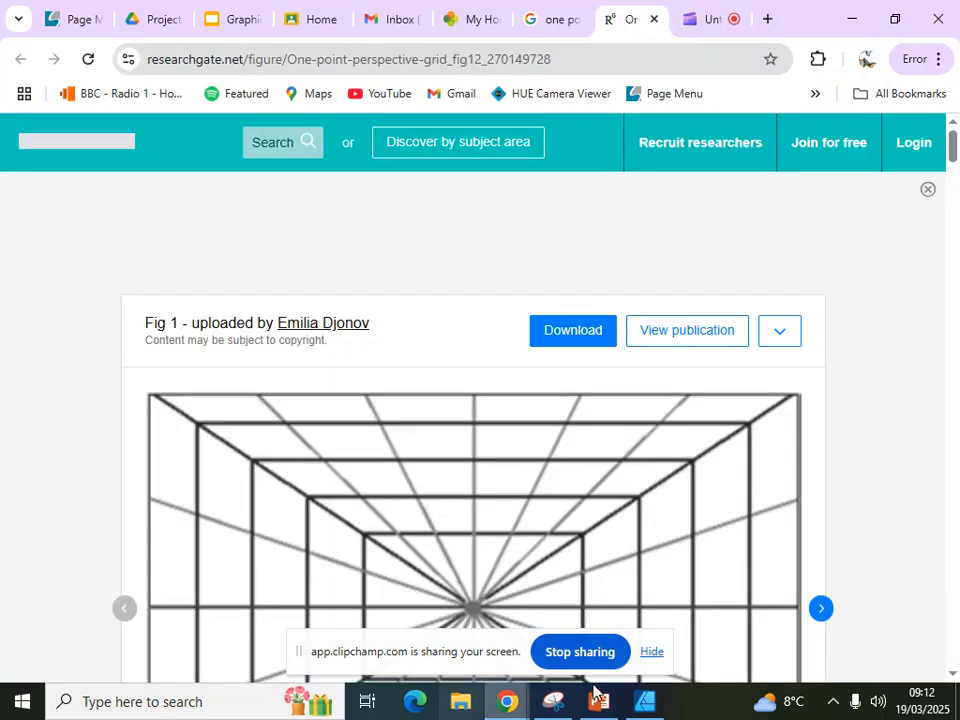
pyautogui.scroll(-5, 574, 212)
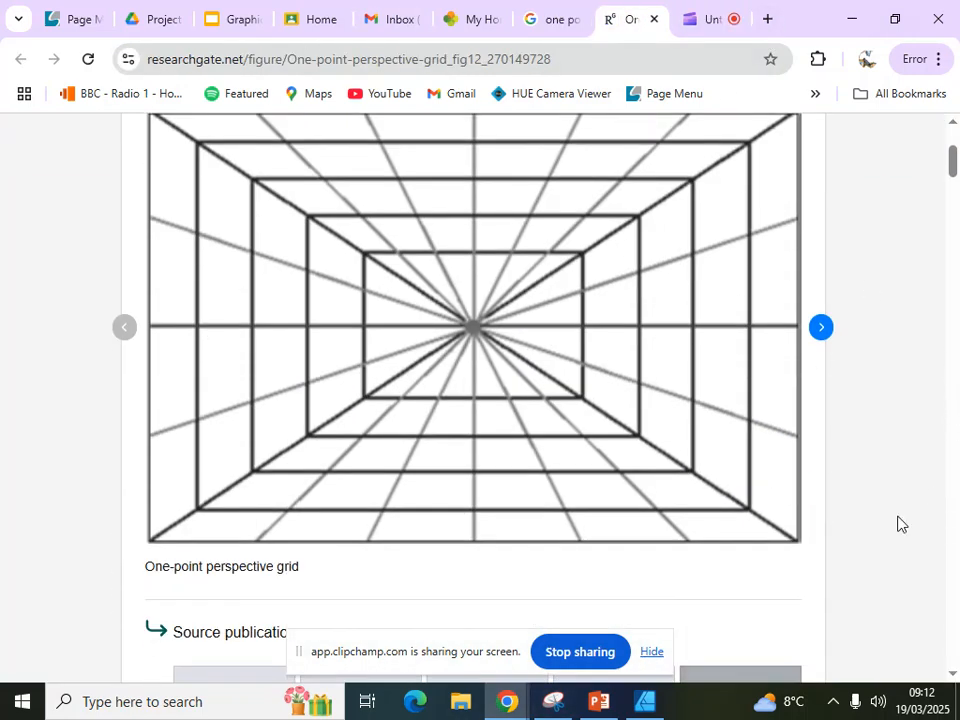
pyautogui.scroll(3, 459, 394)
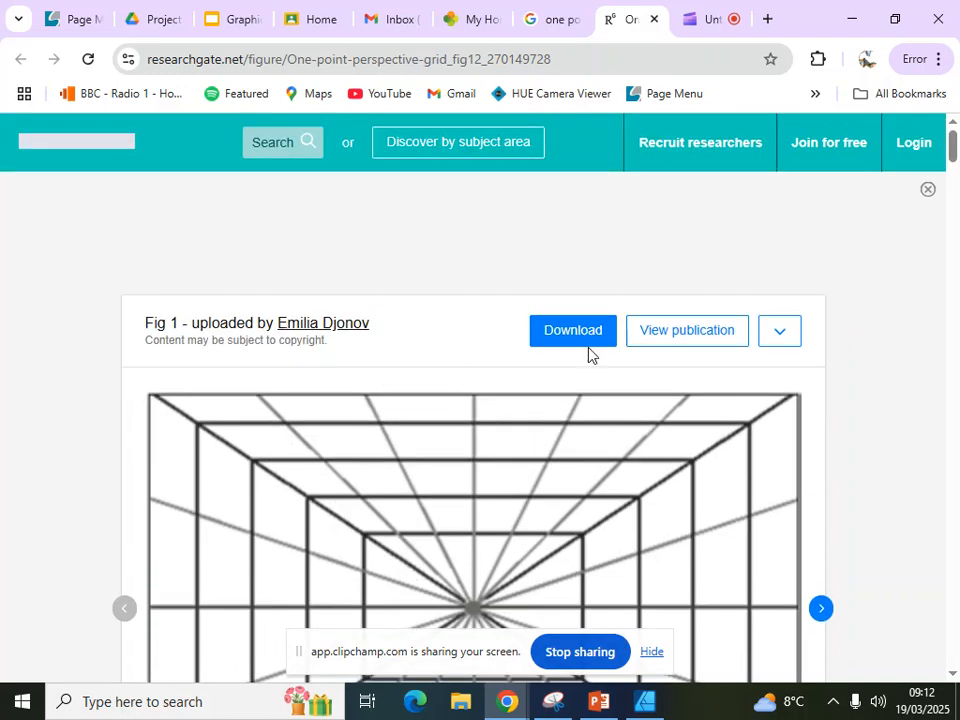
pyautogui.scroll(-2, 474, 255)
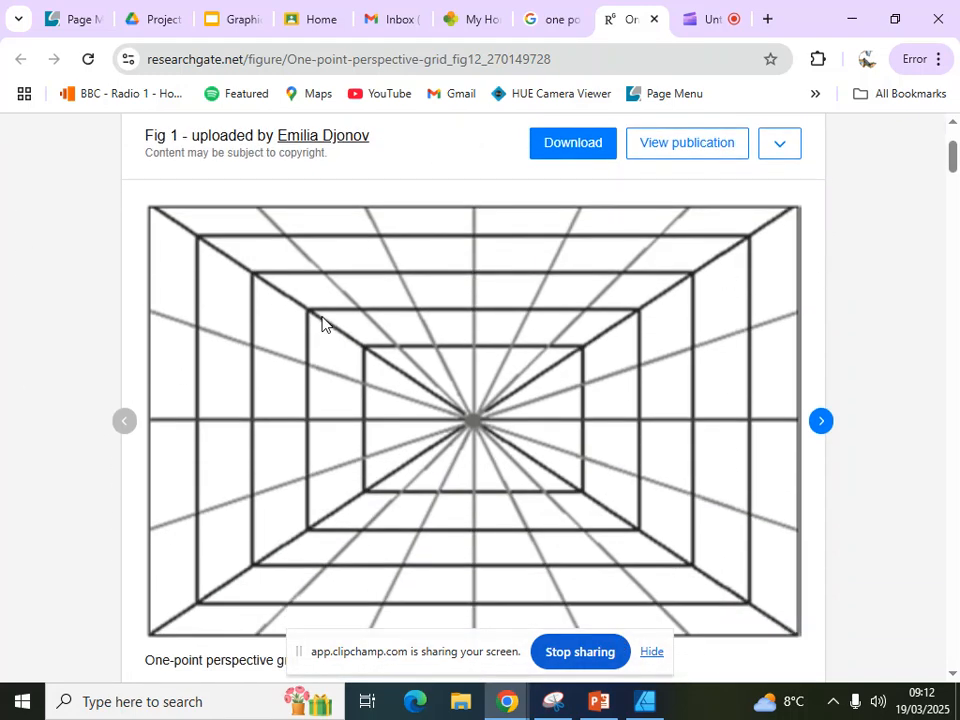
pyautogui.rightClick(267, 253)
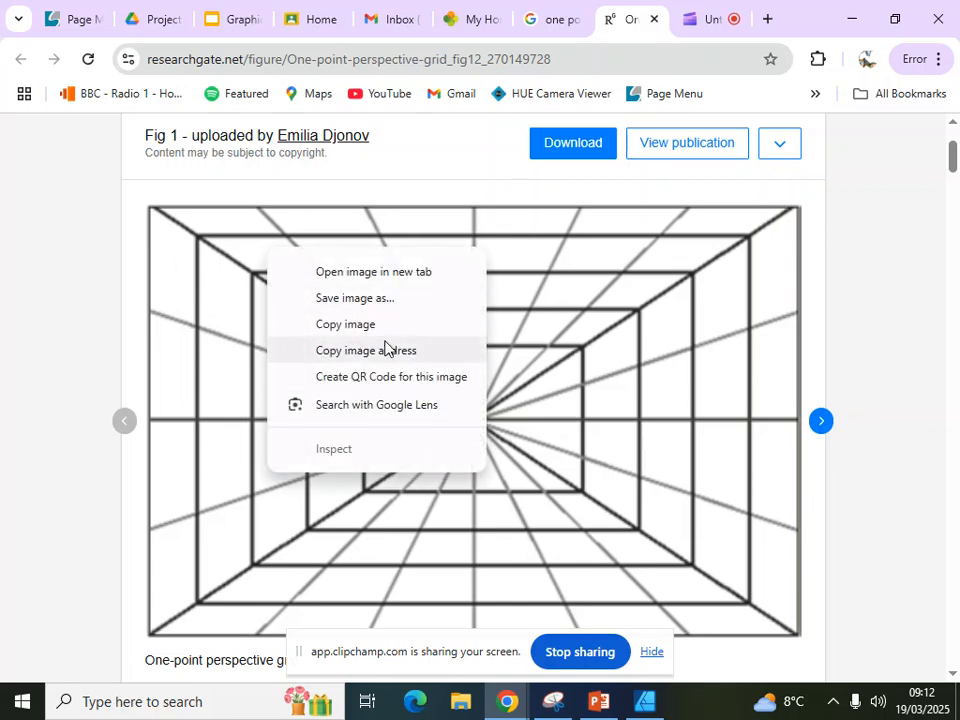
pyautogui.click(350, 324)
pyautogui.scroll(-3, 474, 437)
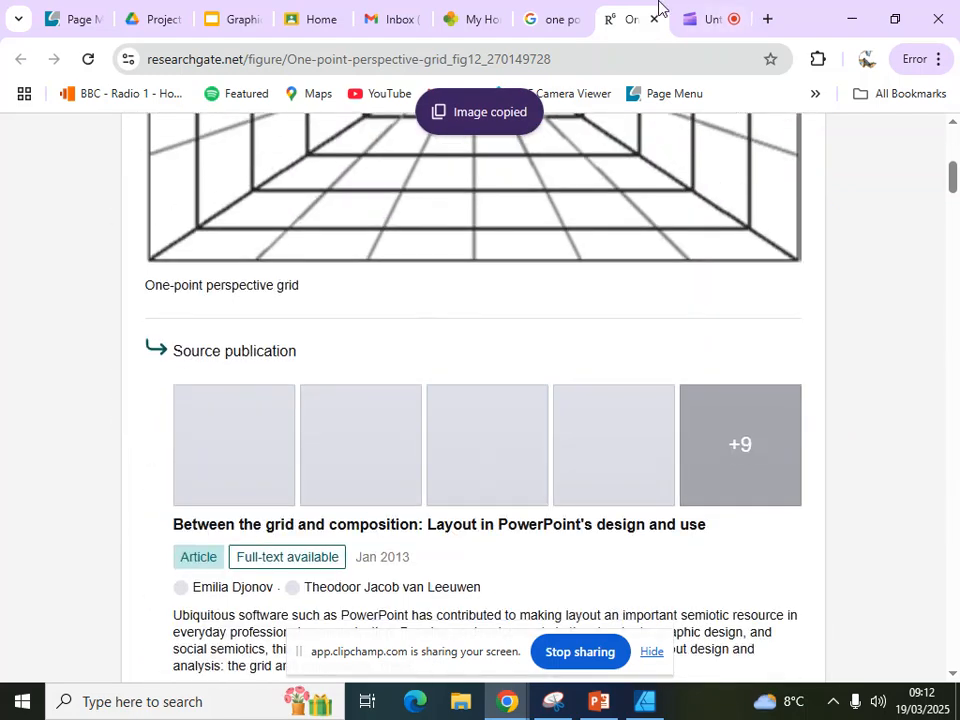
# Switch back to Affinity Designer, paste the perspective grid and enlarge it to about 303 × 200 mm, covering the page width.
pyautogui.click(643, 703)
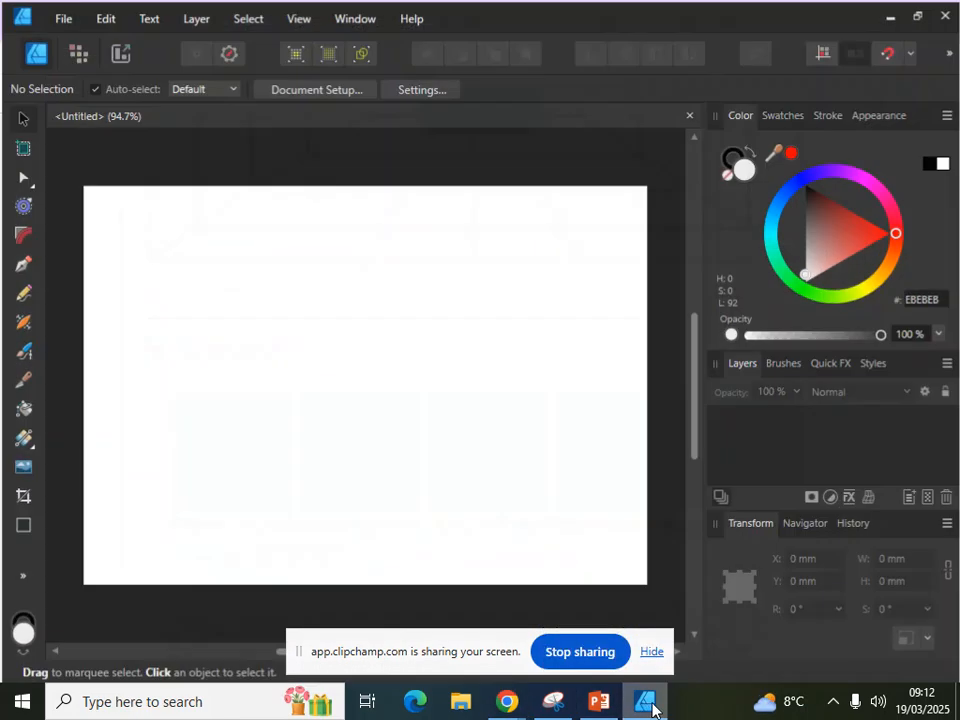
pyautogui.hotkey('ctrl', 'v')
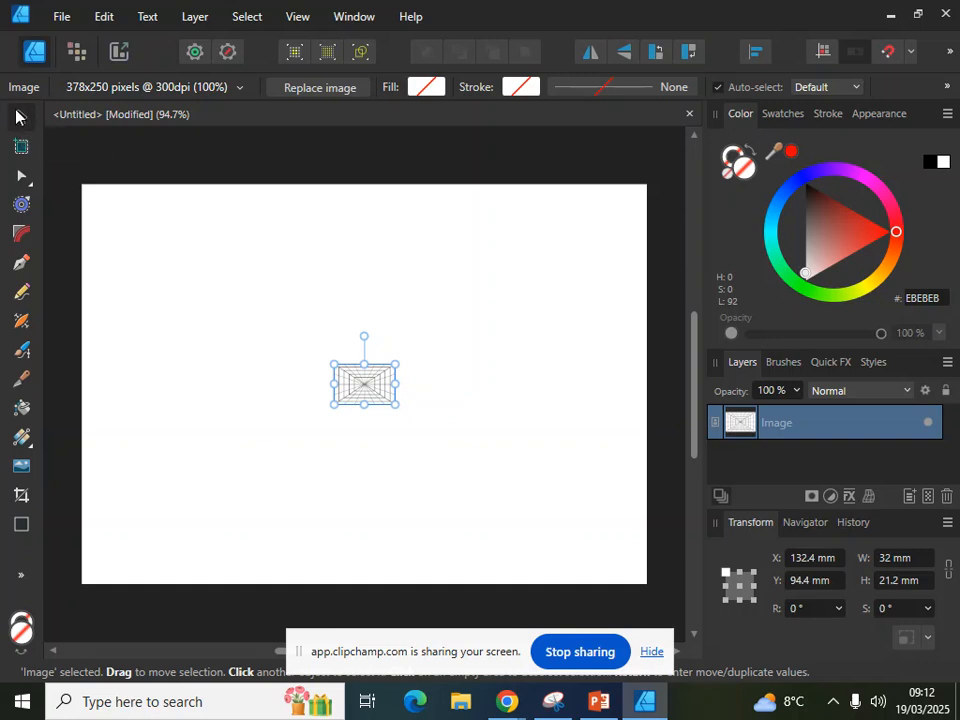
pyautogui.click(22, 118)
pyautogui.moveTo(370, 388); pyautogui.dragTo(567, 551)
pyautogui.moveTo(508, 335); pyautogui.dragTo(505, 353)
pyautogui.scroll(1, 515, 472)
pyautogui.scroll(2, 517, 474)
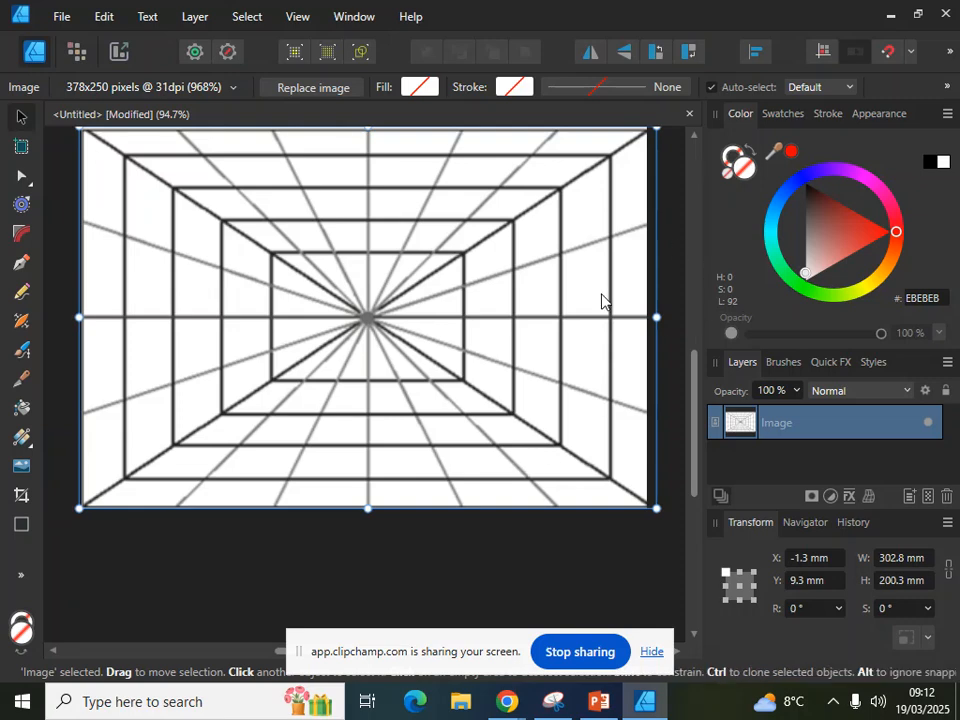
pyautogui.scroll(1, 620, 240)
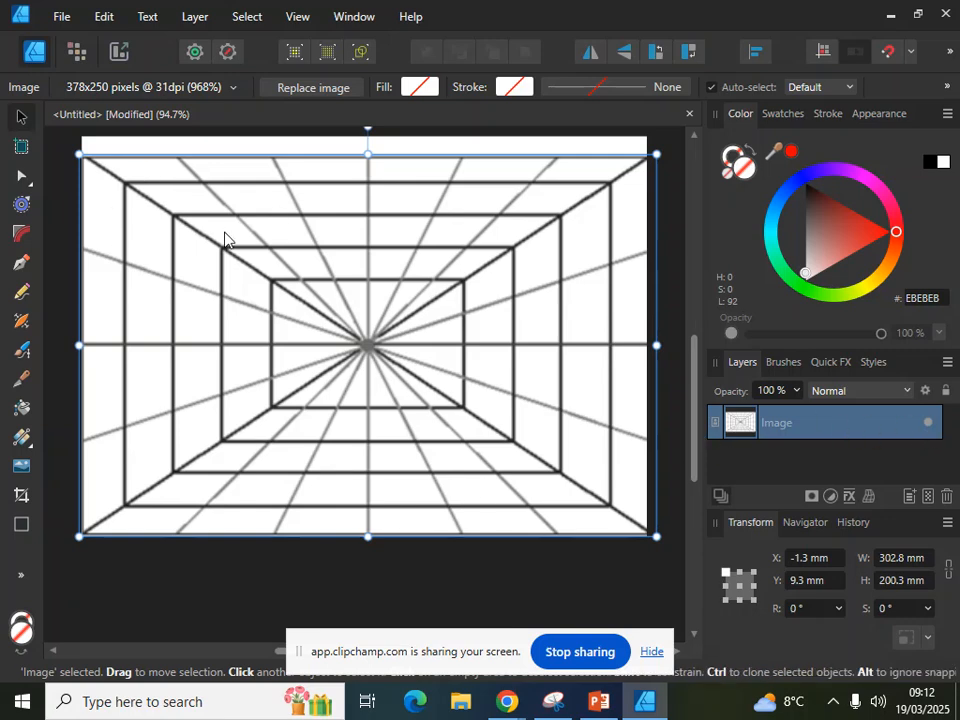
# Reduce the grid image's opacity to 25 % and deselect it.
pyautogui.click(799, 391)
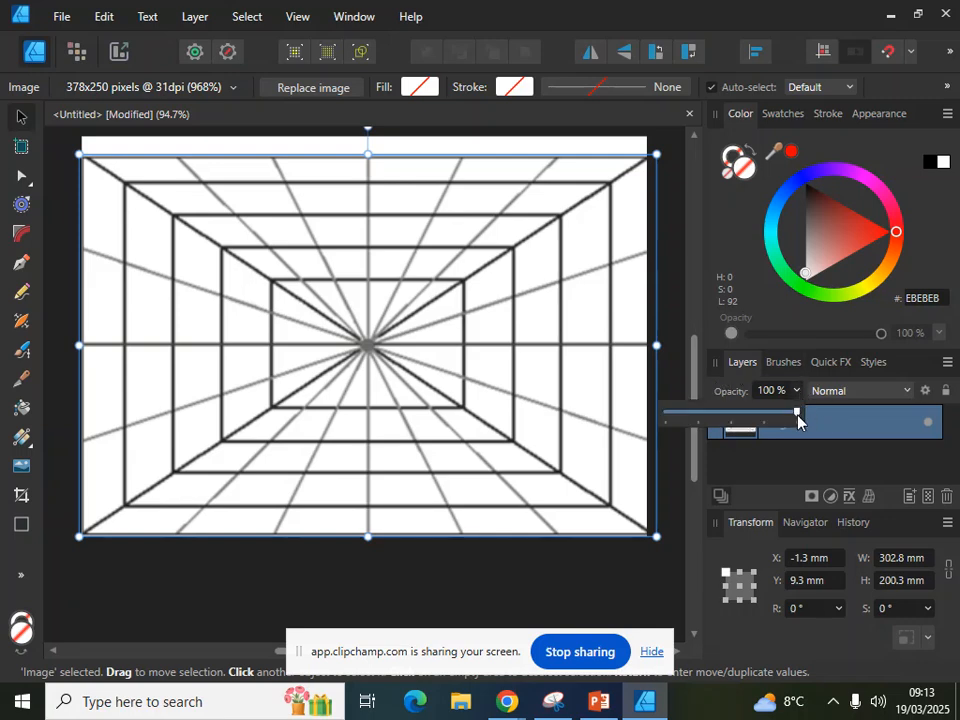
pyautogui.moveTo(797, 420); pyautogui.dragTo(700, 418)
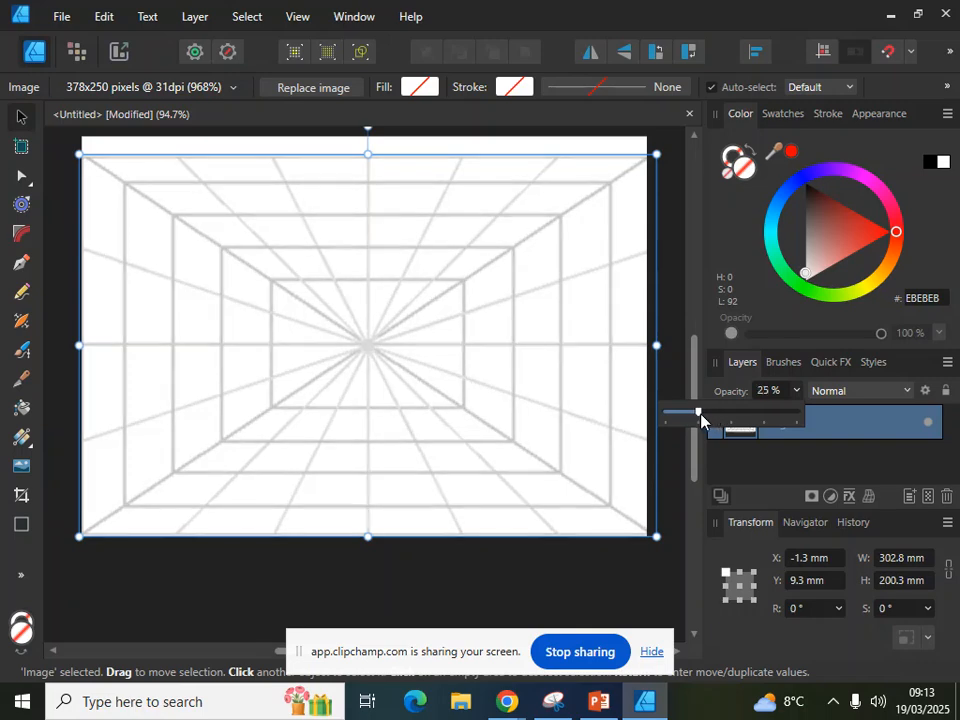
pyautogui.click(416, 601)
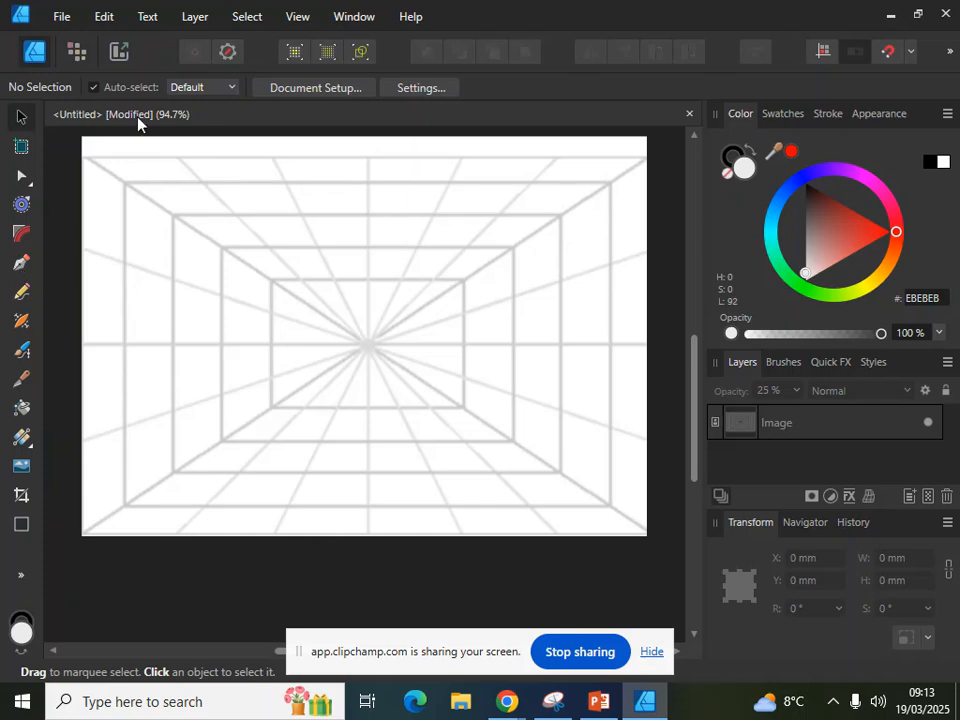
# On a new layer, draw a closed four-sided Pen outline about 127 × 152 mm from the grid's lower-left corner to its vertical centre line.
pyautogui.click(215, 18)
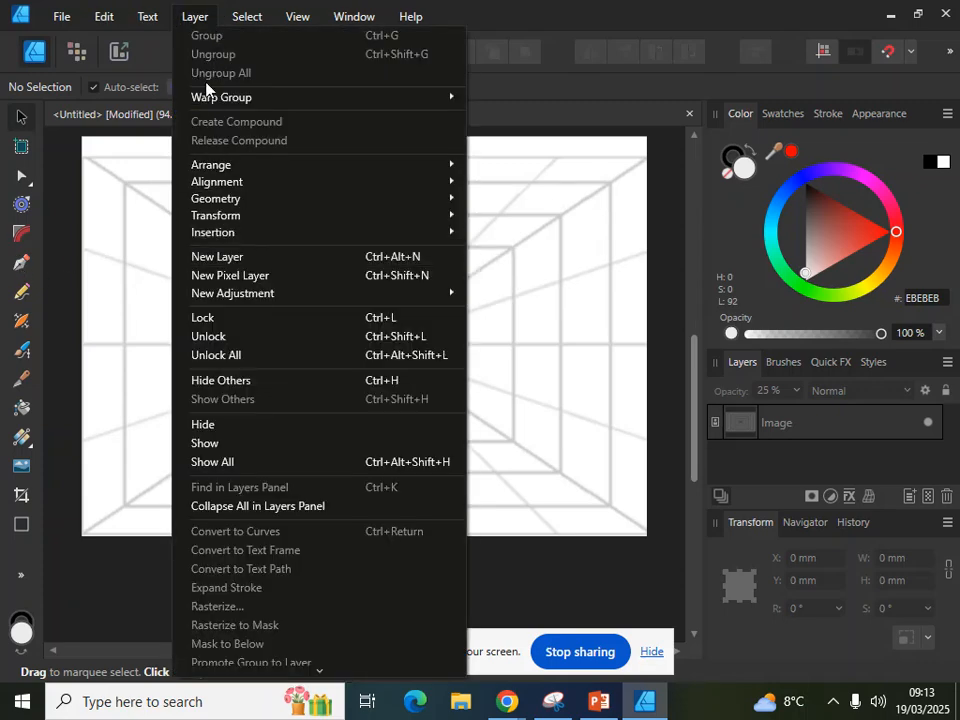
pyautogui.click(250, 258)
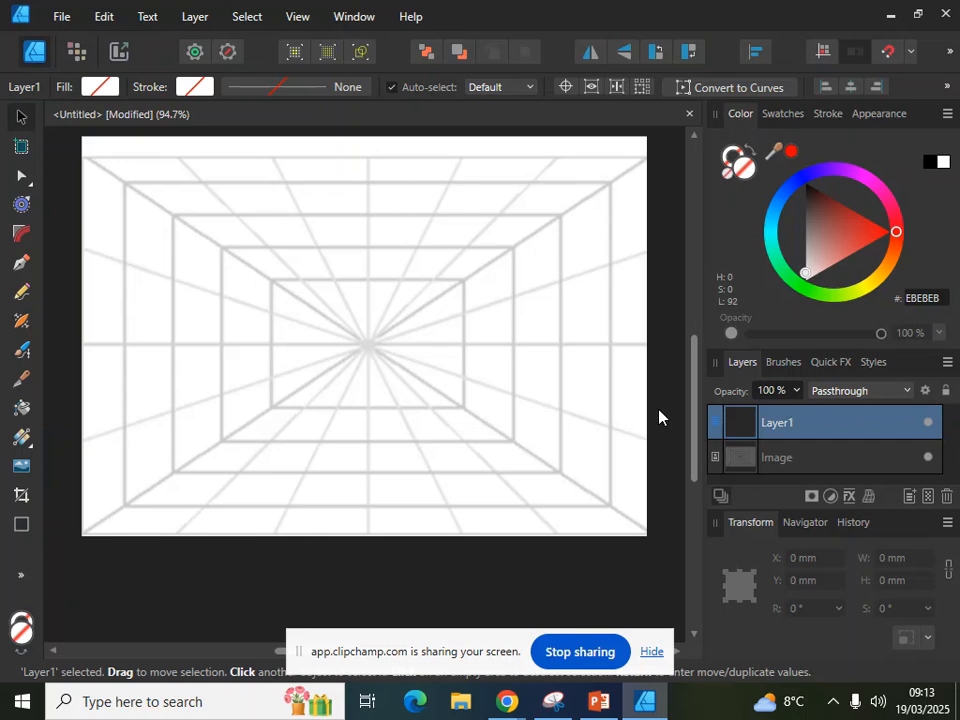
pyautogui.click(20, 263)
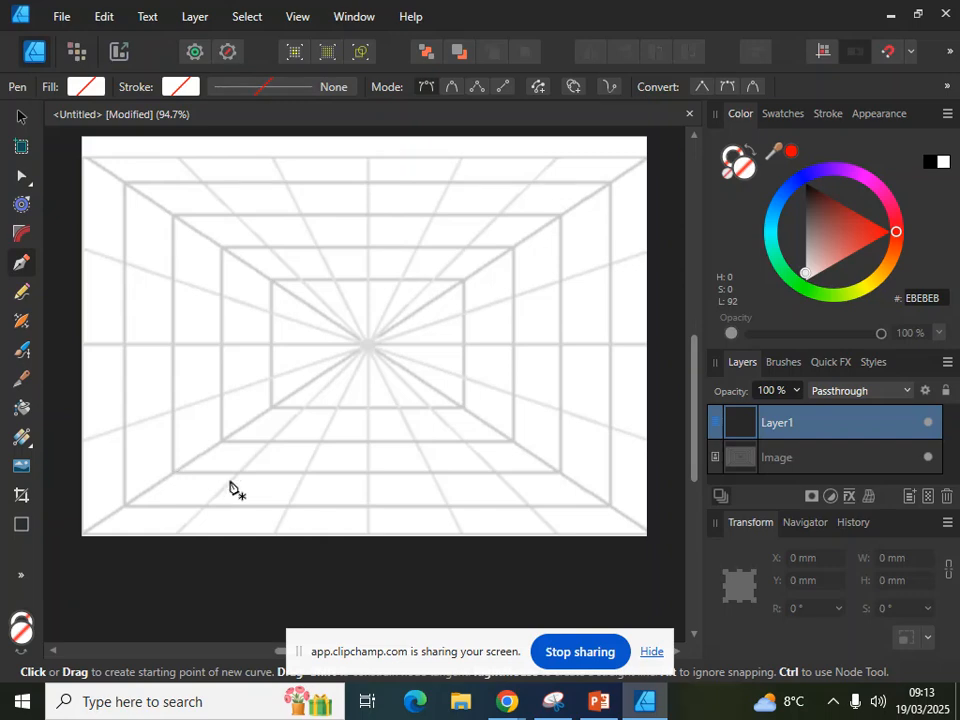
pyautogui.click(126, 505)
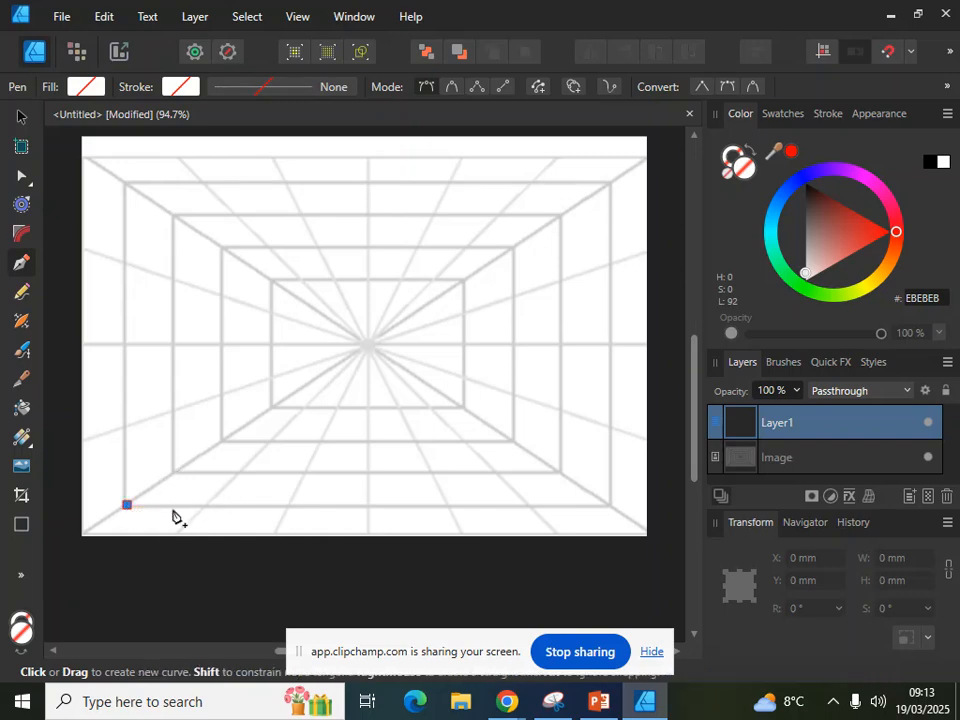
pyautogui.click(368, 505)
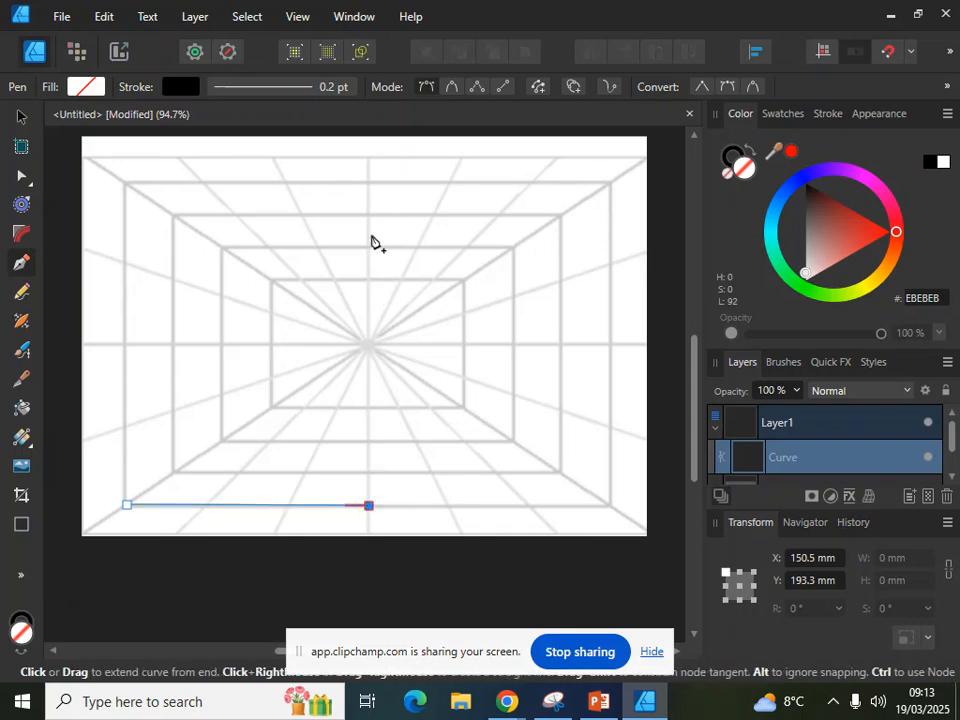
pyautogui.click(367, 217)
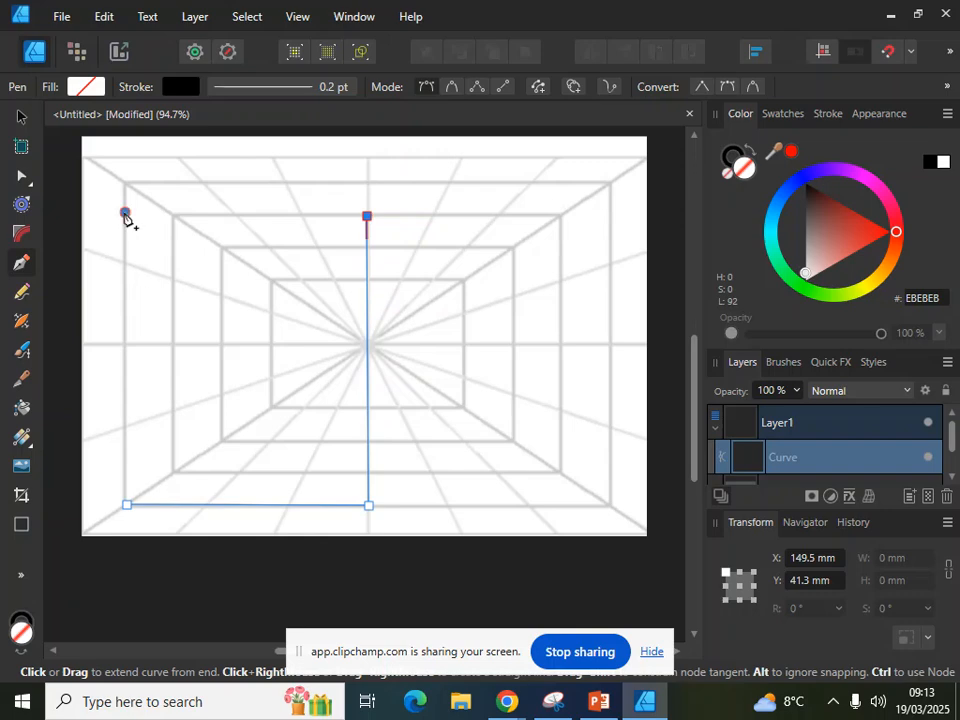
pyautogui.click(125, 212)
pyautogui.click(125, 505)
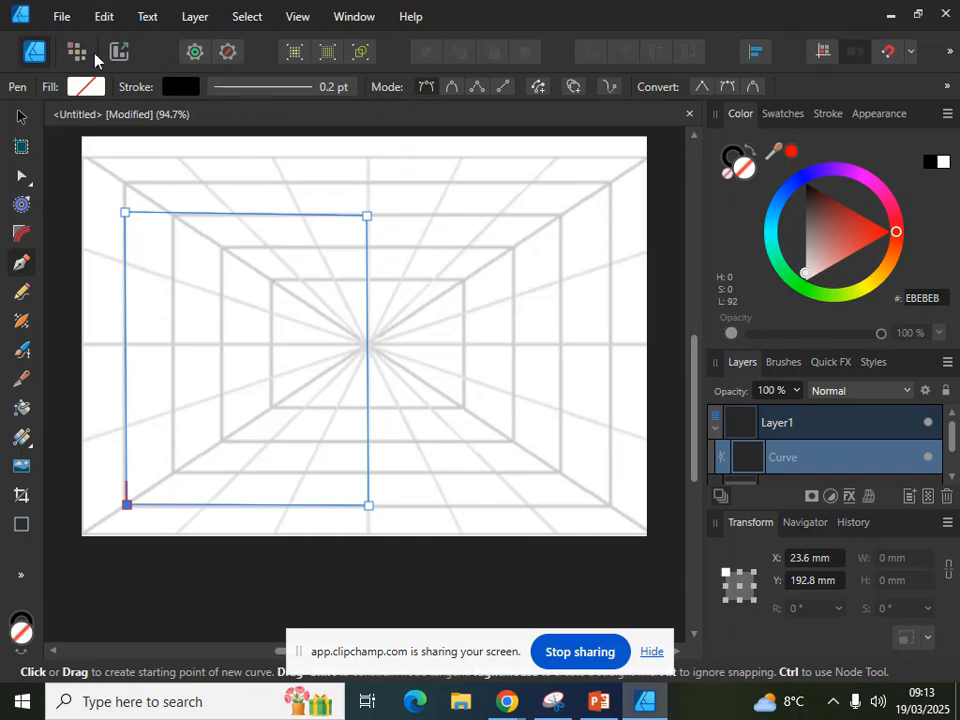
pyautogui.click(100, 89)
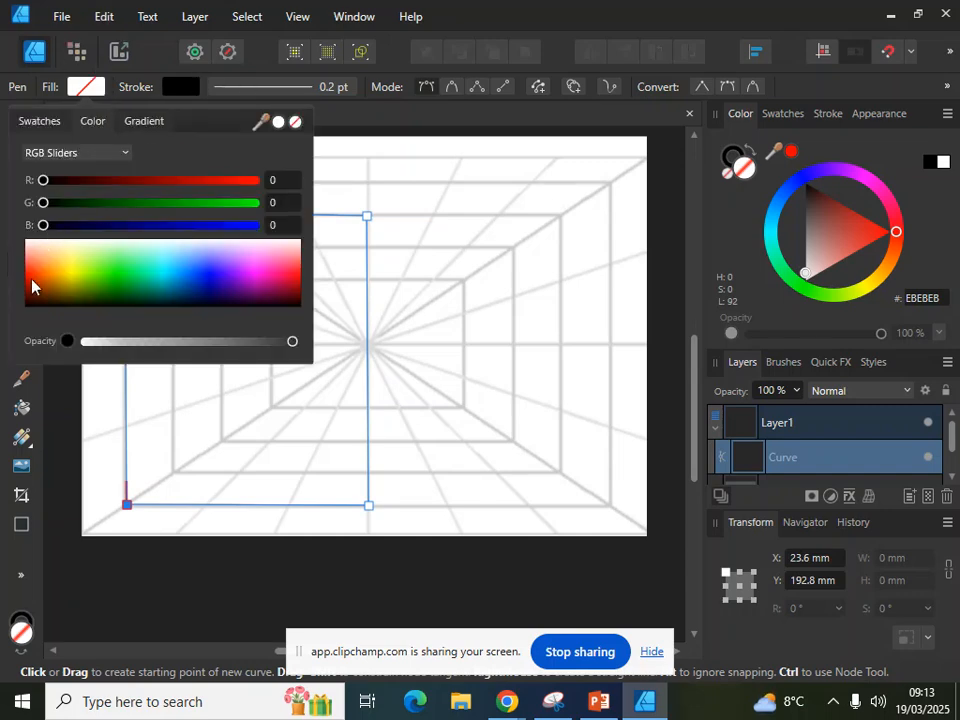
pyautogui.moveTo(40, 181)
pyautogui.mouseDown()
pyautogui.moveTo(57, 183)
pyautogui.moveTo(38, 184)
pyautogui.mouseUp()
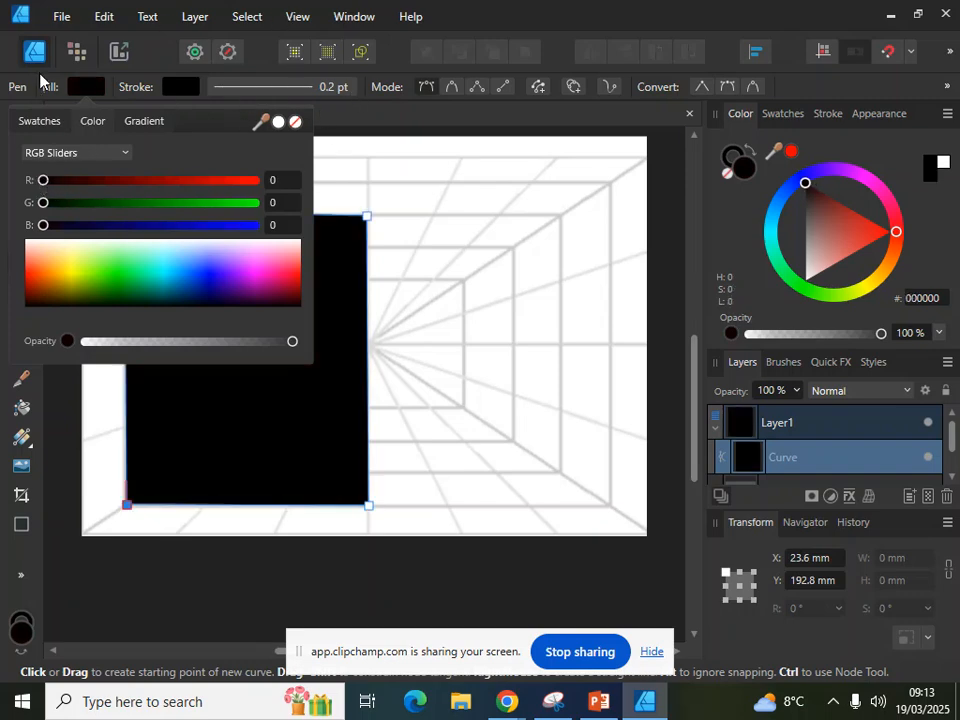
pyautogui.click(295, 121)
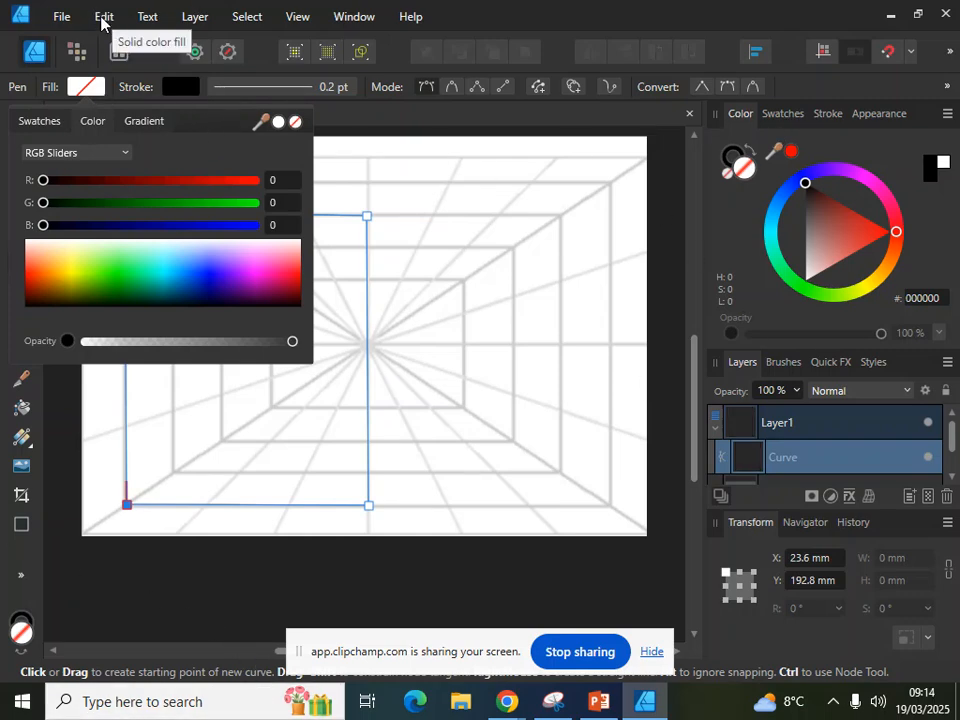
# On a new layer, draw a four-point Pen outline about 34 × 151 mm for the side face, receding from the front face's inner edge.
pyautogui.click(196, 16)
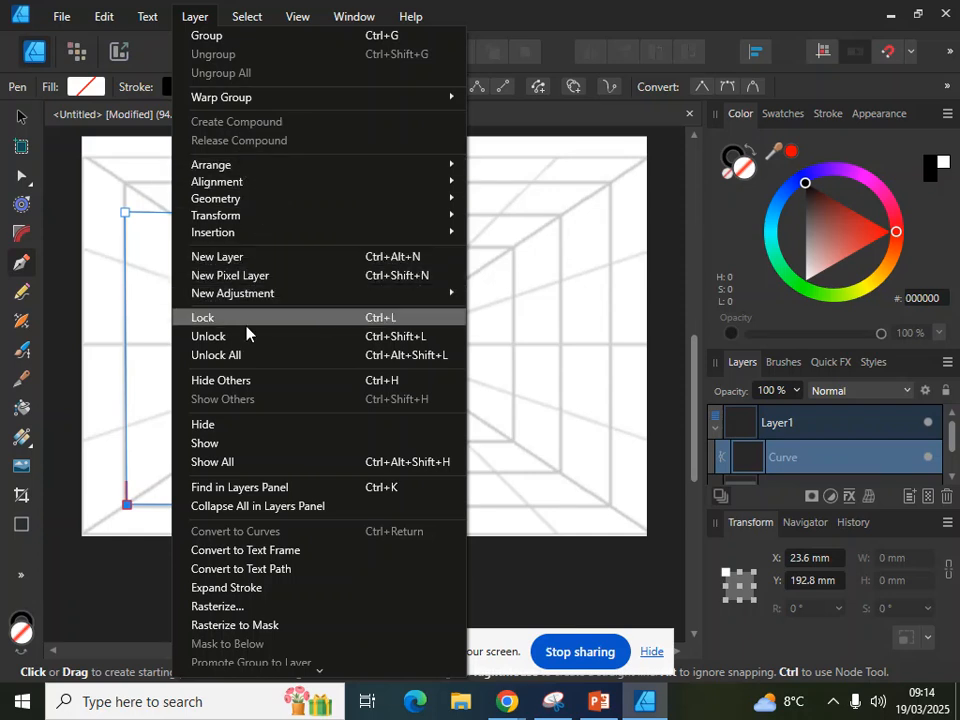
pyautogui.click(249, 257)
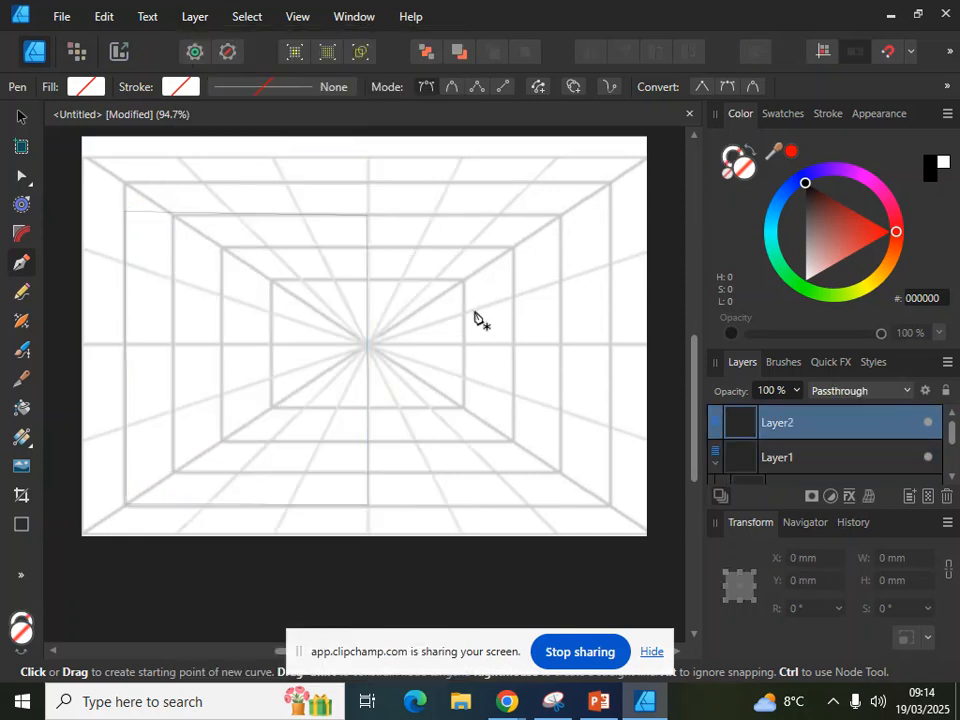
pyautogui.click(370, 505)
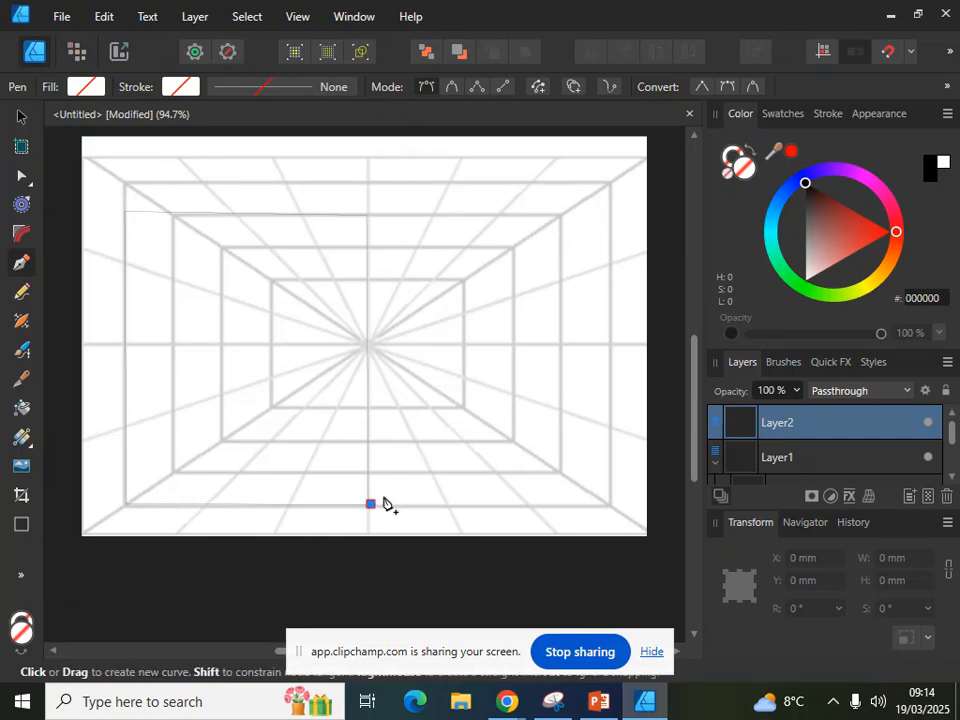
pyautogui.click(432, 472)
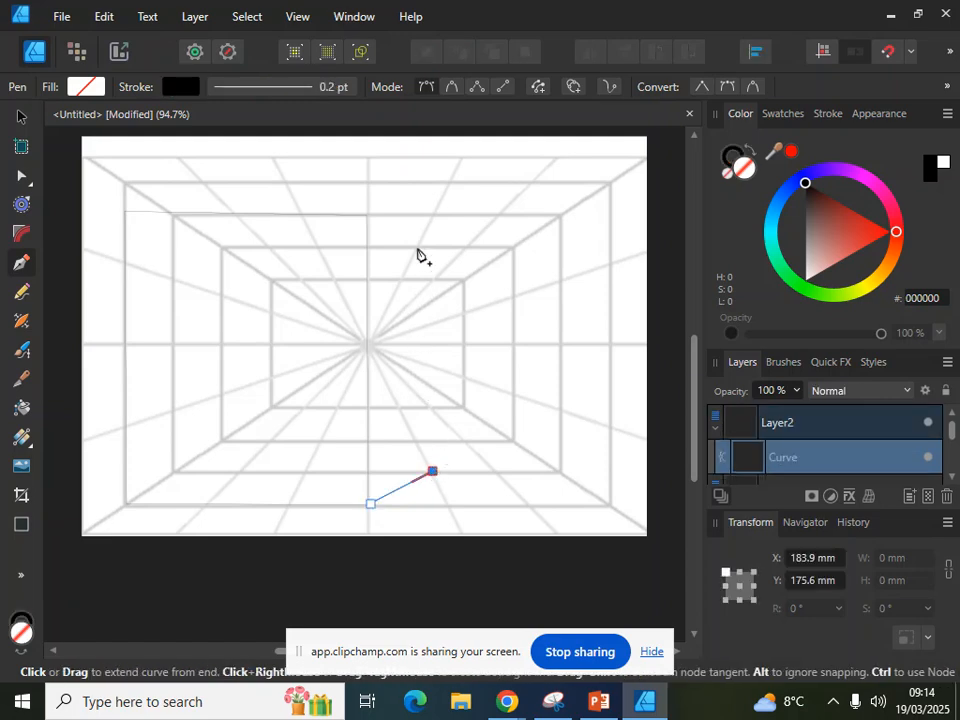
pyautogui.click(418, 248)
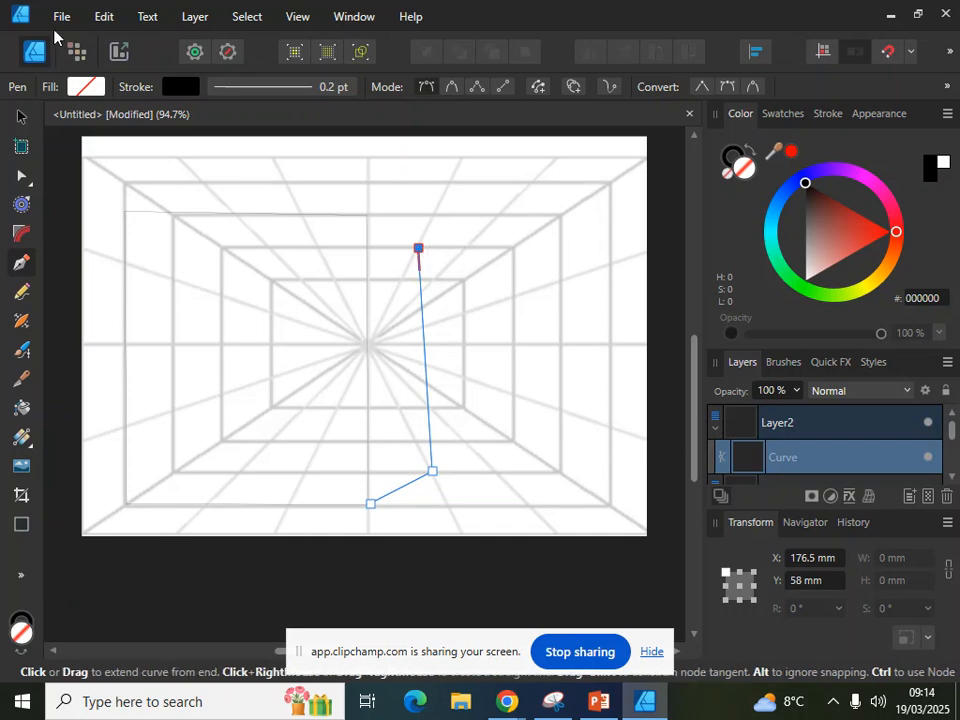
pyautogui.hotkey('ctrl', 'z')
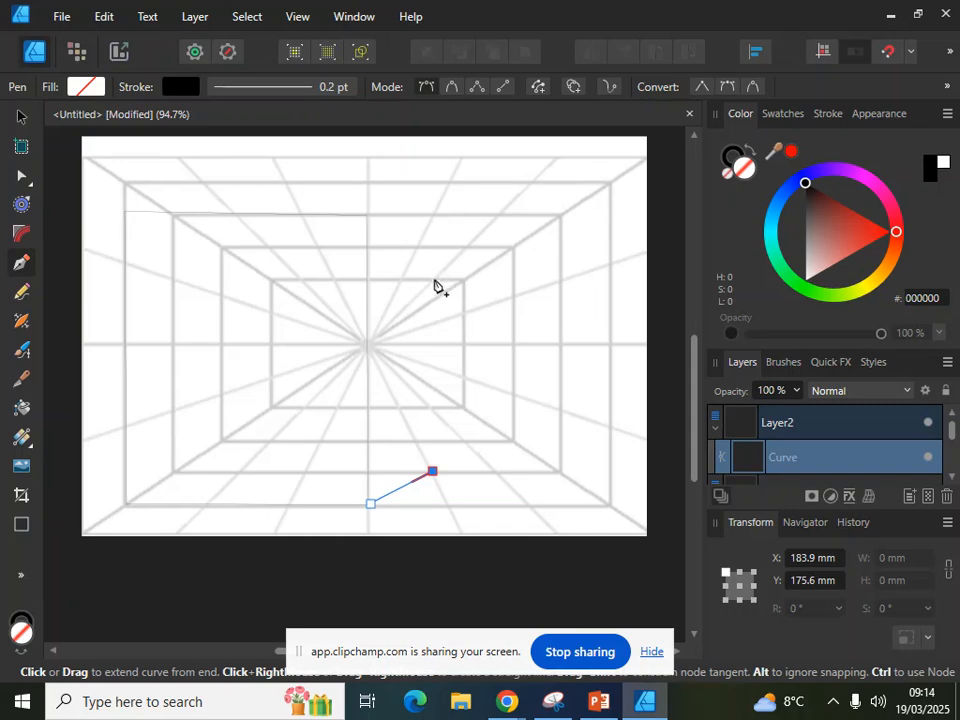
pyautogui.click(435, 279)
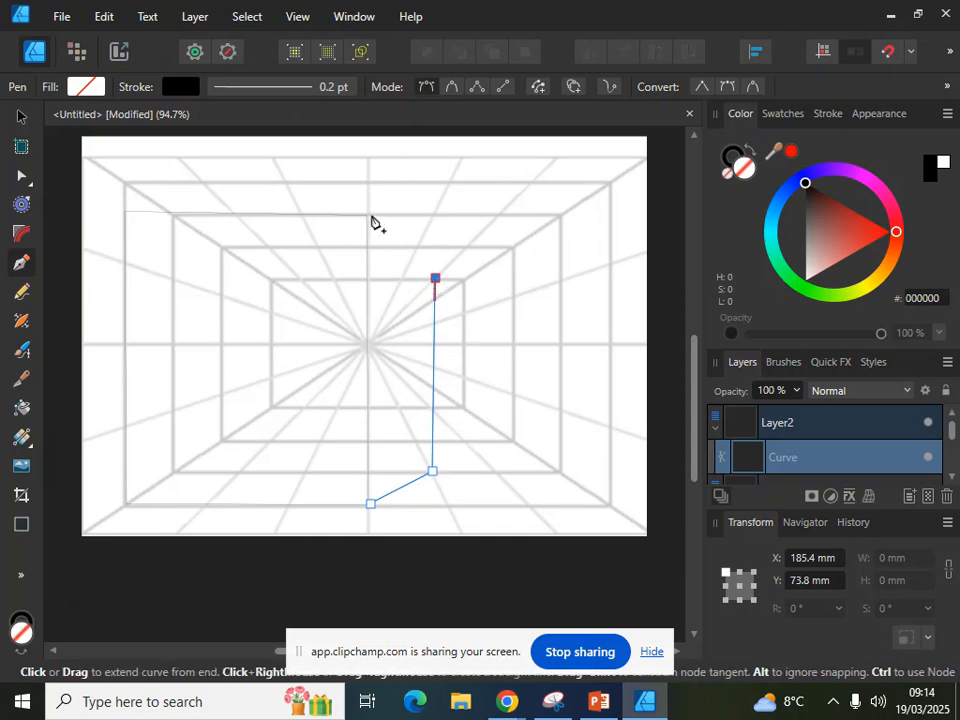
pyautogui.click(370, 216)
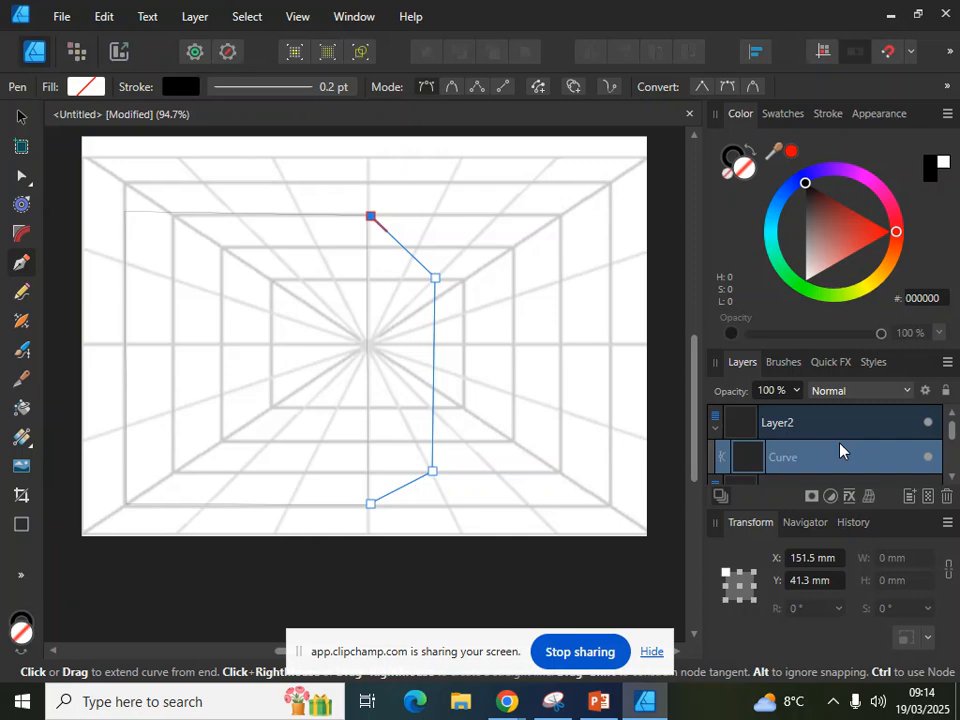
# Delete the perspective grid image, leaving the two face outlines on the page.
pyautogui.moveTo(951, 429); pyautogui.dragTo(951, 468)
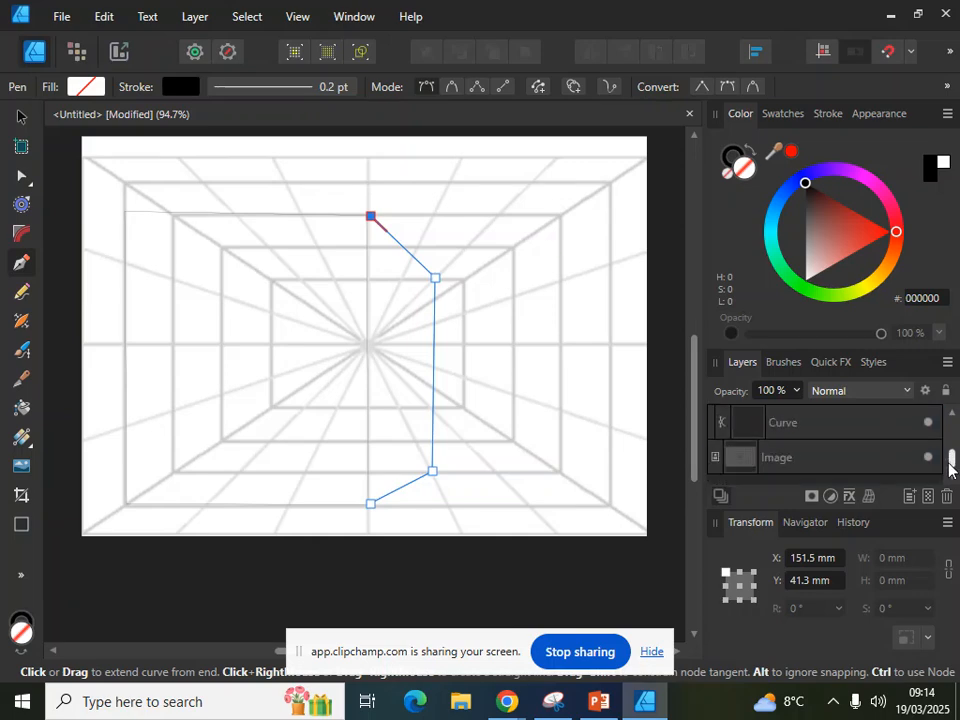
pyautogui.click(812, 467)
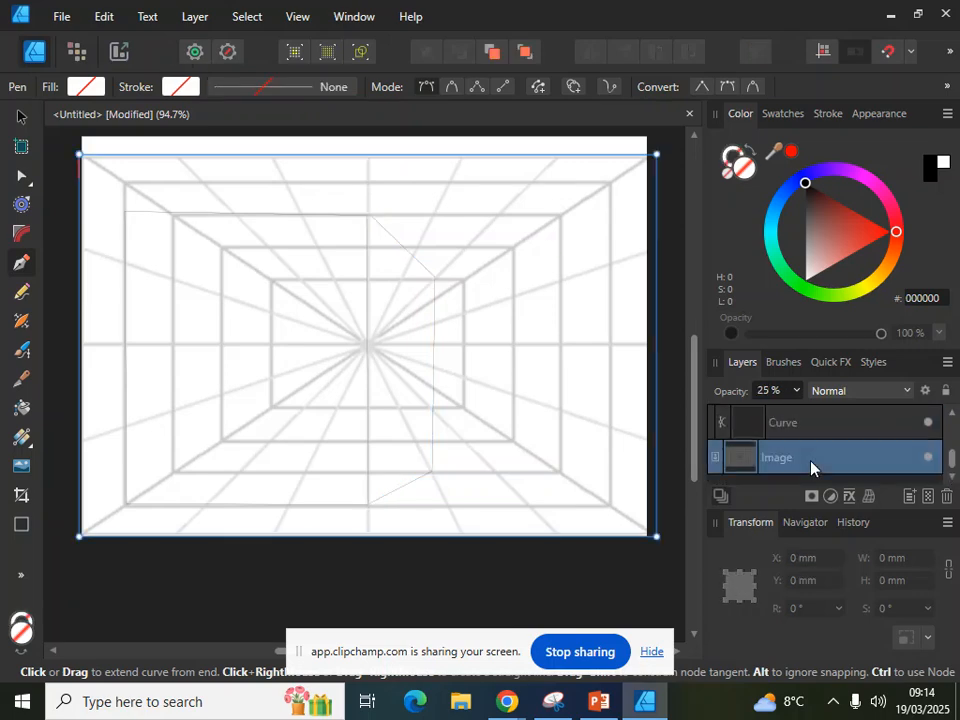
pyautogui.press('Delete')
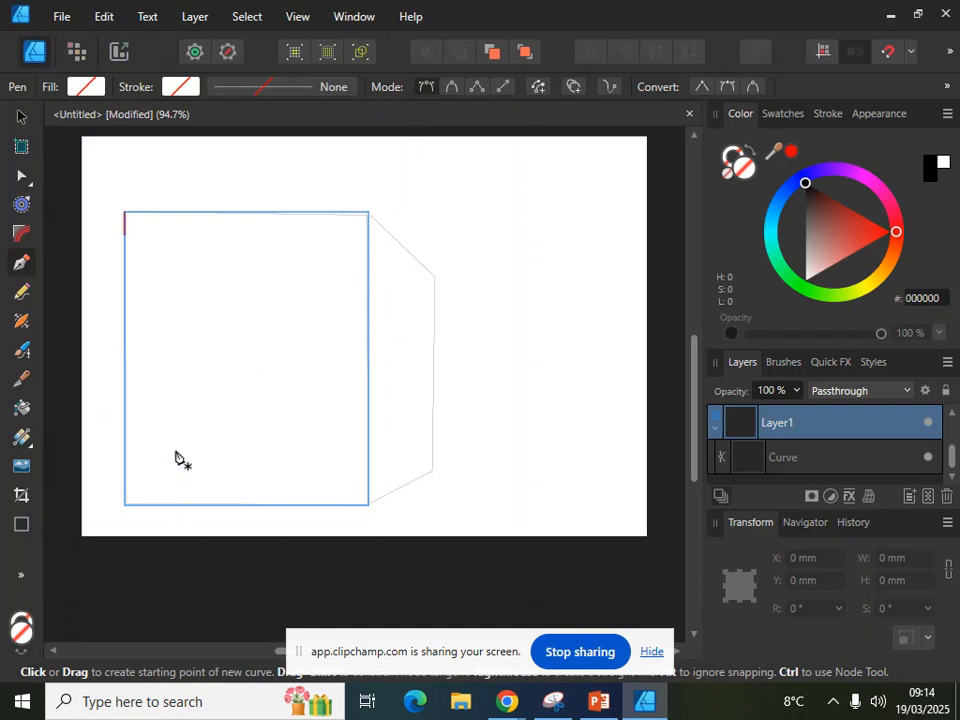
# Fill the front face on Layer1 with the near-black red RGB 19, 0, 0.
pyautogui.click(86, 86)
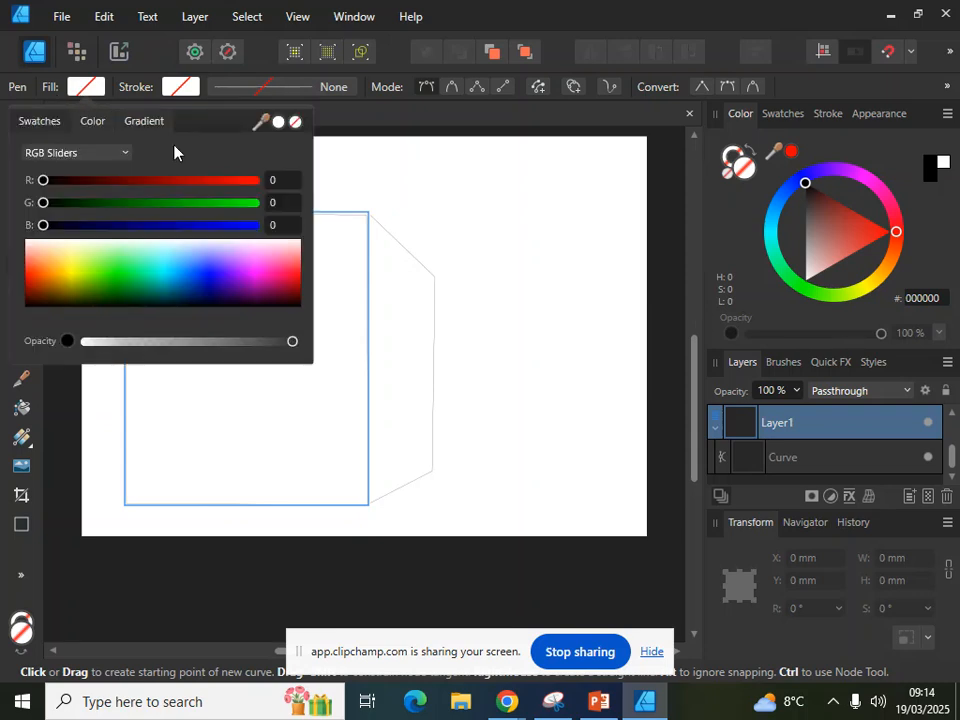
pyautogui.click(59, 181)
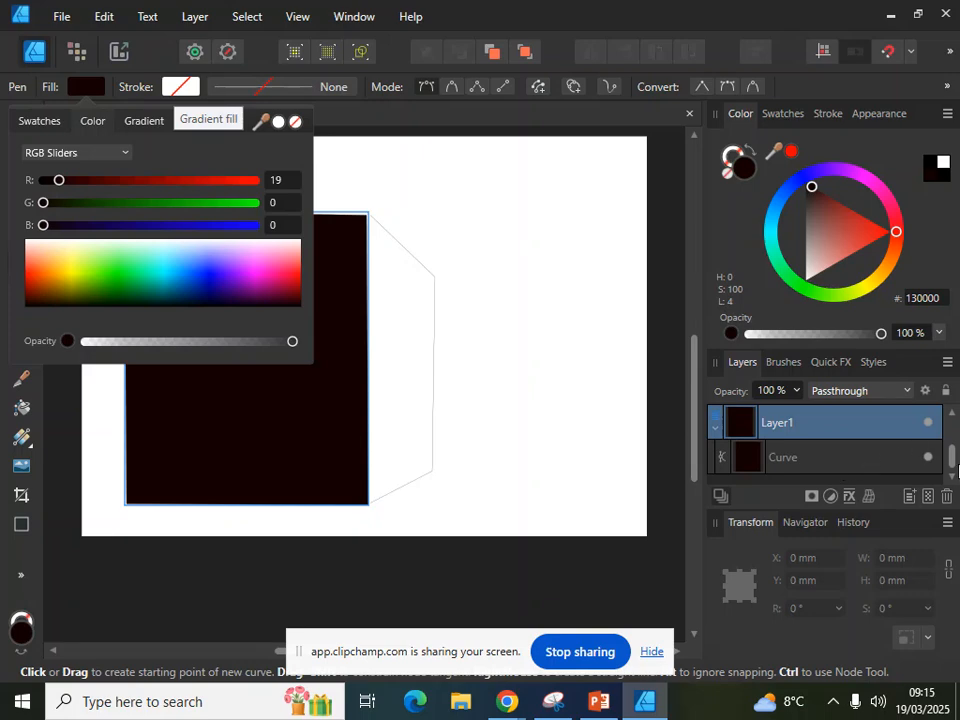
pyautogui.click(958, 470)
# Fill the side face on Layer2 with the slightly lighter dark red RGB 41, 0, 0.
pyautogui.moveTo(953, 454); pyautogui.dragTo(953, 418)
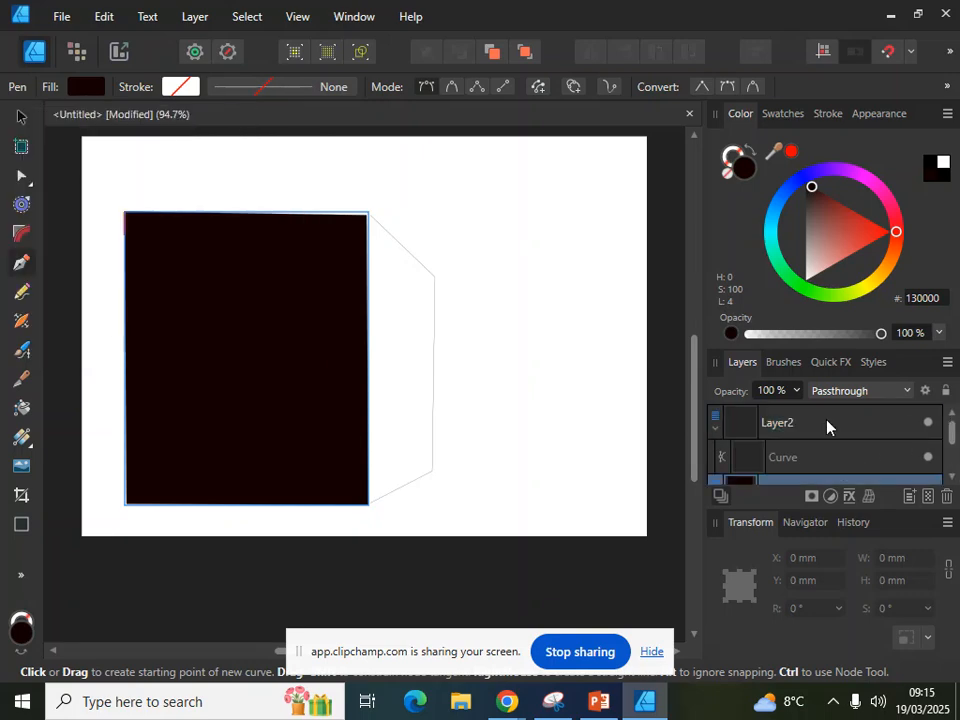
pyautogui.click(826, 427)
pyautogui.click(84, 89)
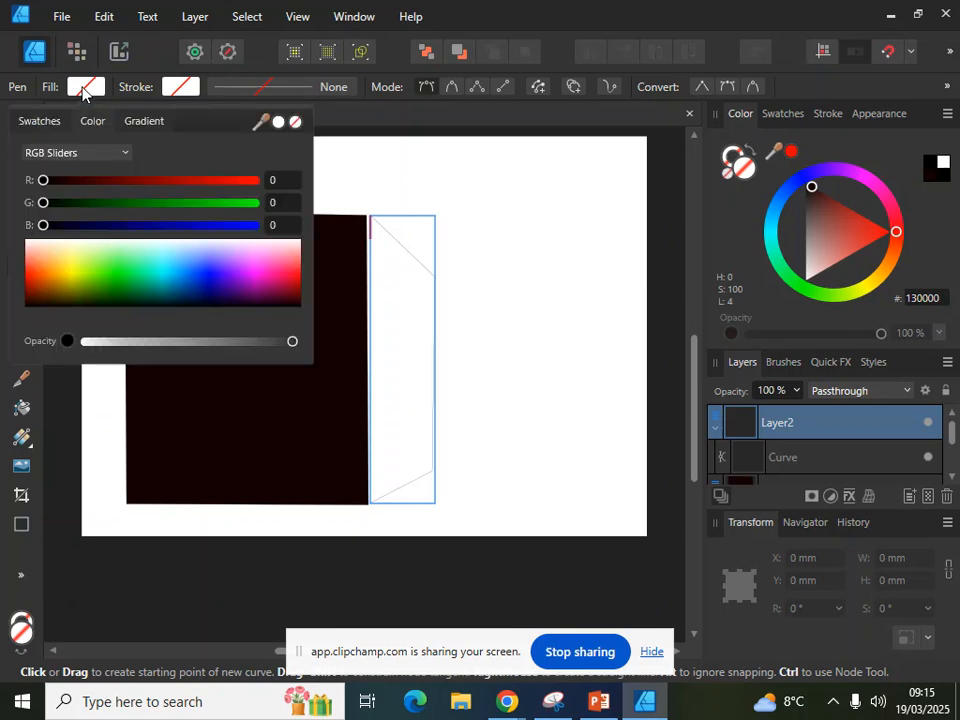
pyautogui.click(76, 180)
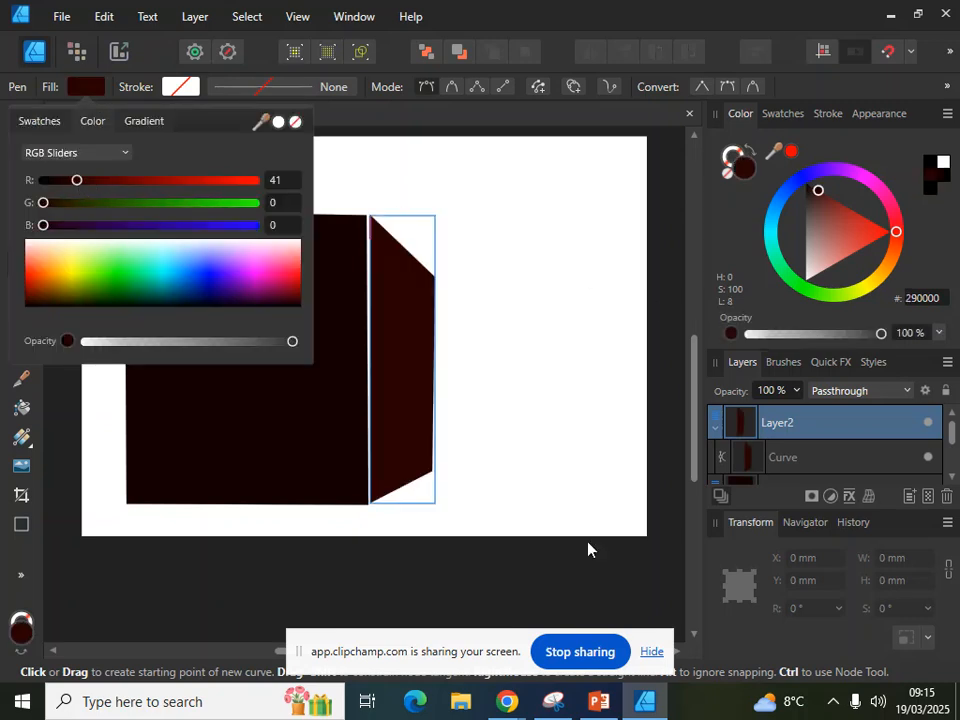
pyautogui.click(351, 598)
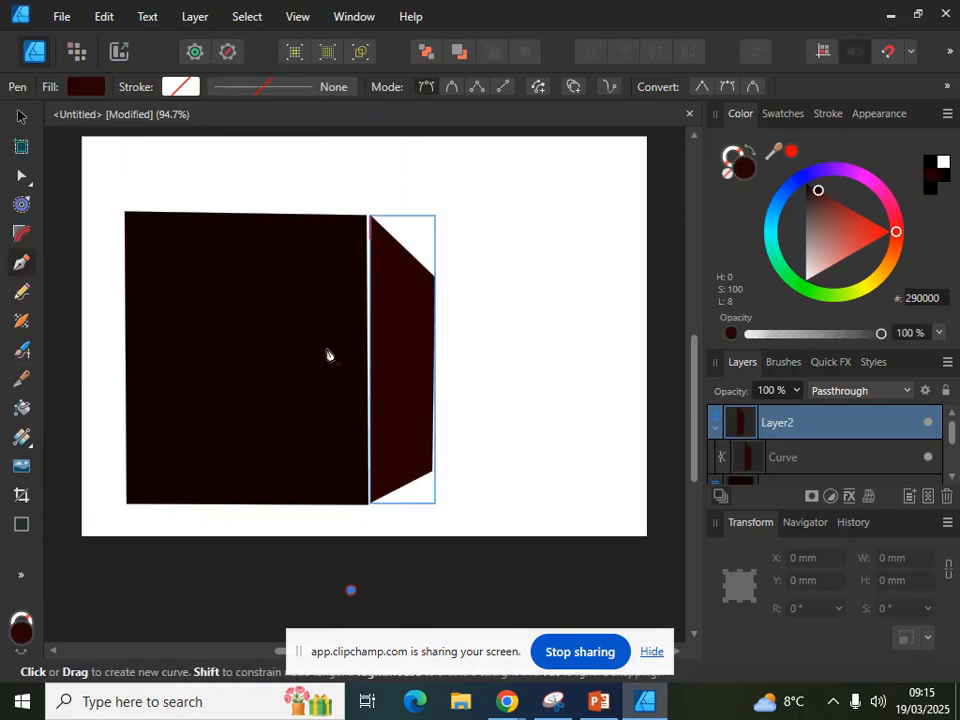
# Start saving the document as a new file and open the Graphics > Year 10 > Shop Front folder as its location.
pyautogui.click(66, 18)
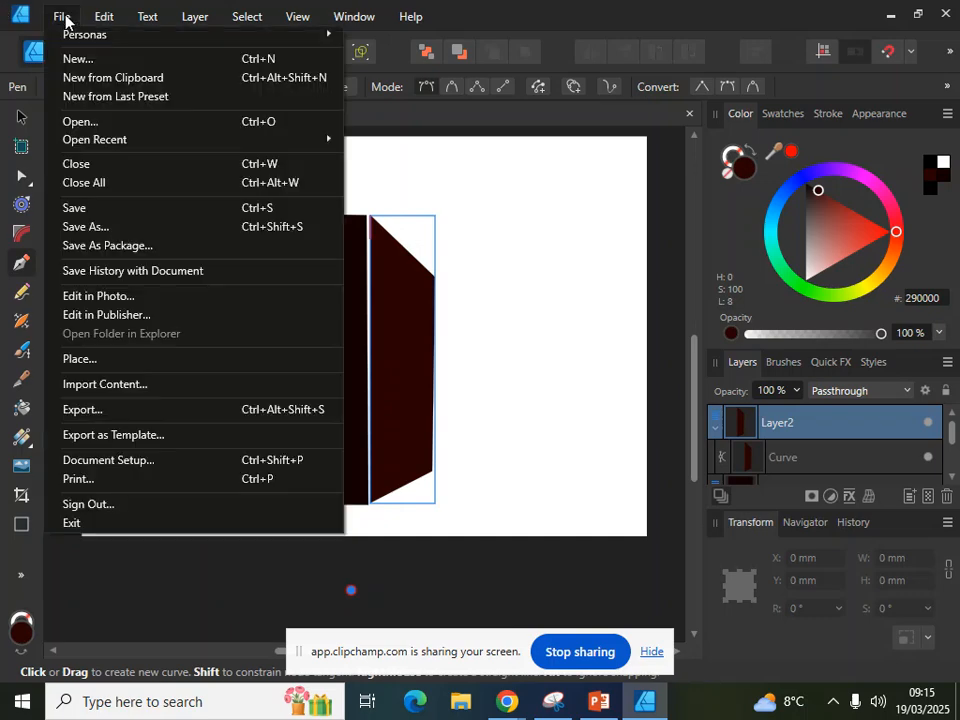
pyautogui.click(172, 232)
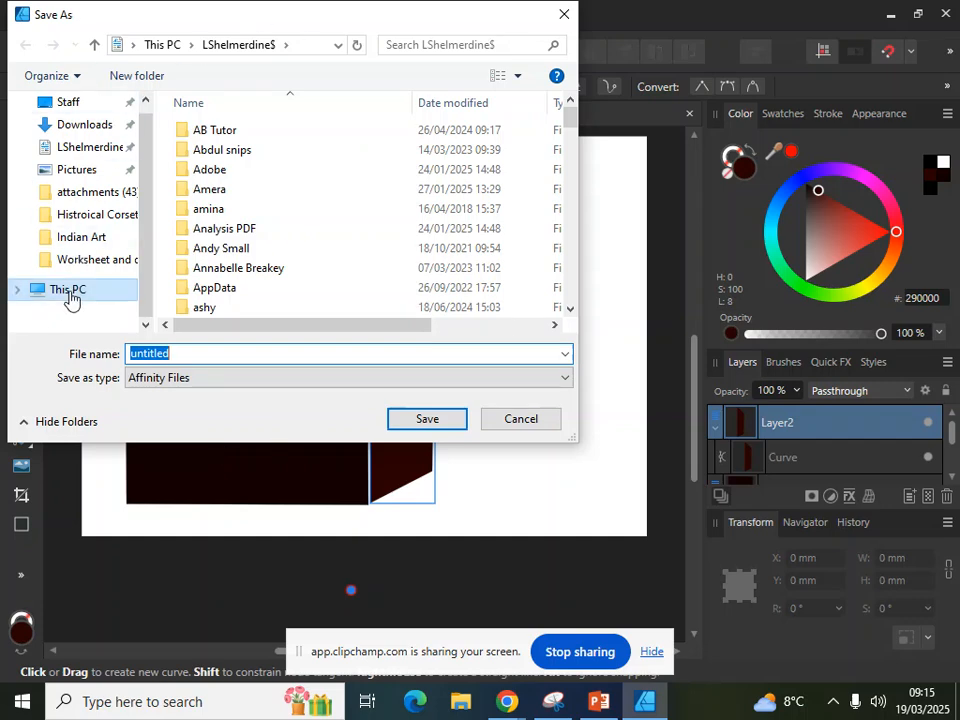
pyautogui.scroll(-1, 259, 203)
pyautogui.scroll(-9, 259, 203)
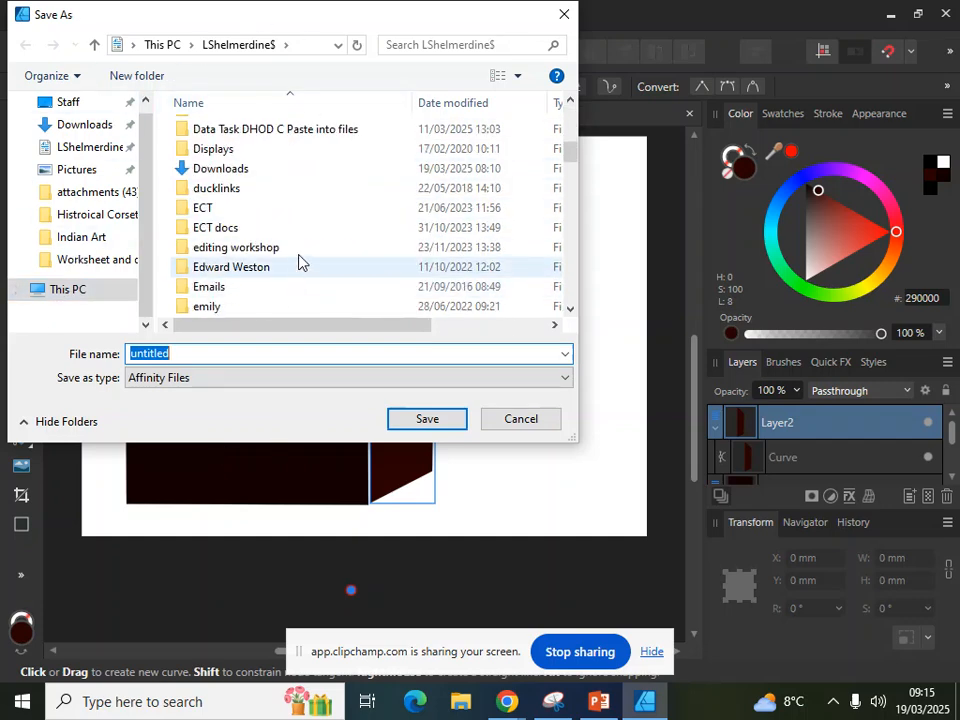
pyautogui.scroll(-3, 305, 240)
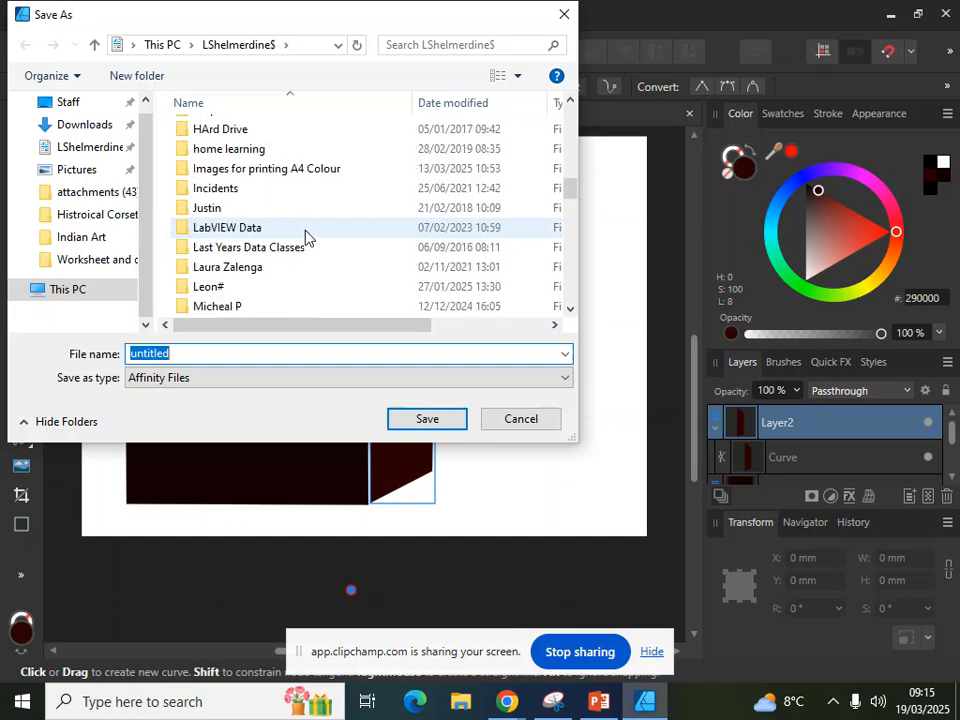
pyautogui.scroll(4, 258, 226)
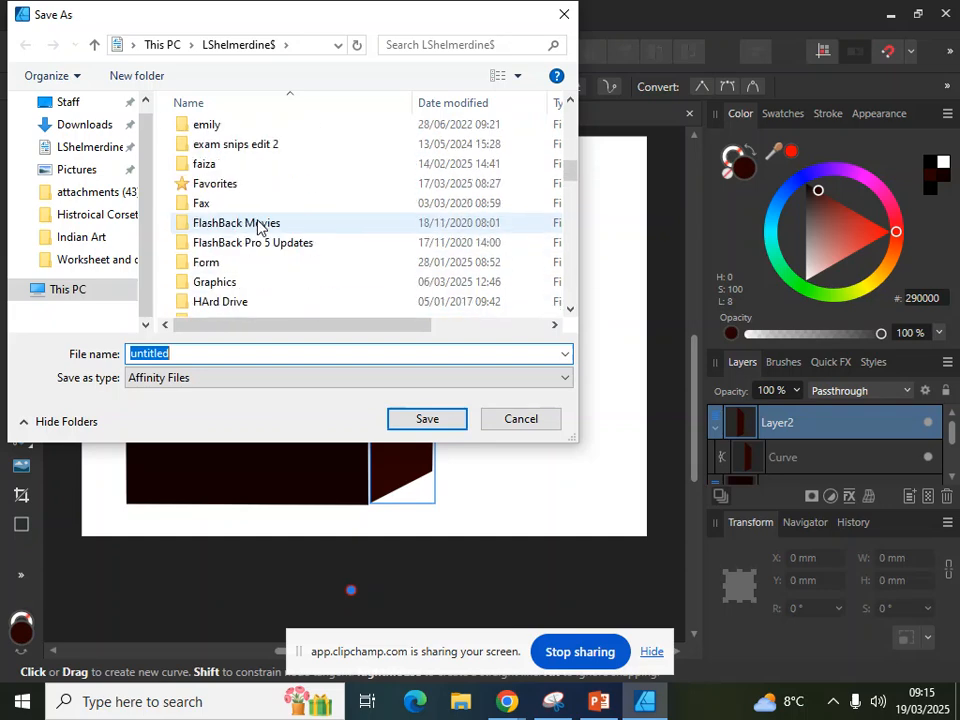
pyautogui.doubleClick(234, 283)
pyautogui.doubleClick(256, 132)
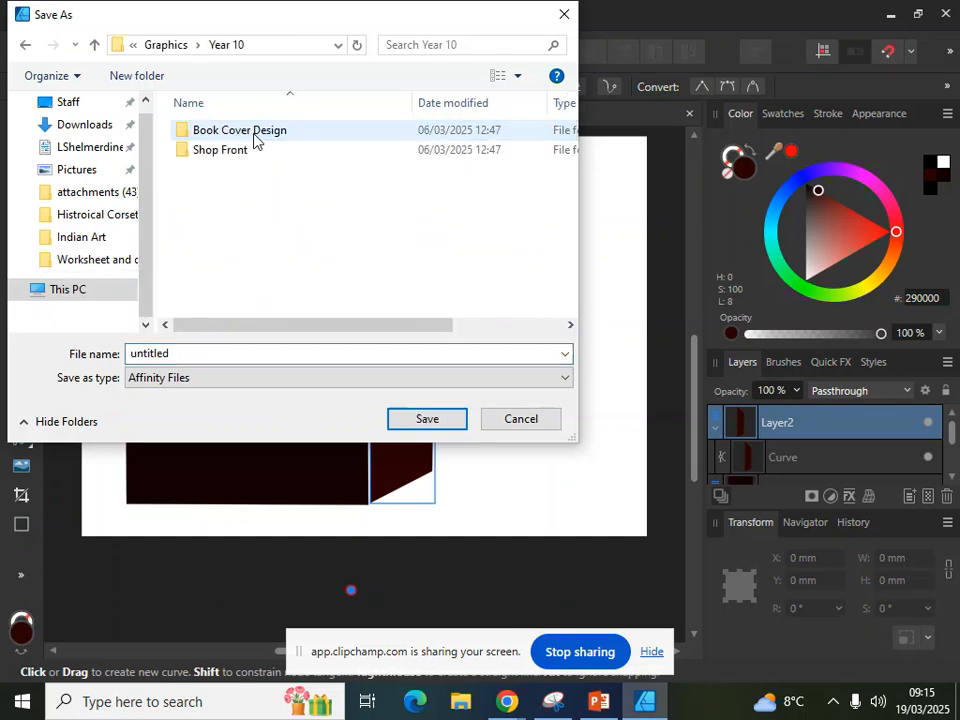
pyautogui.doubleClick(236, 159)
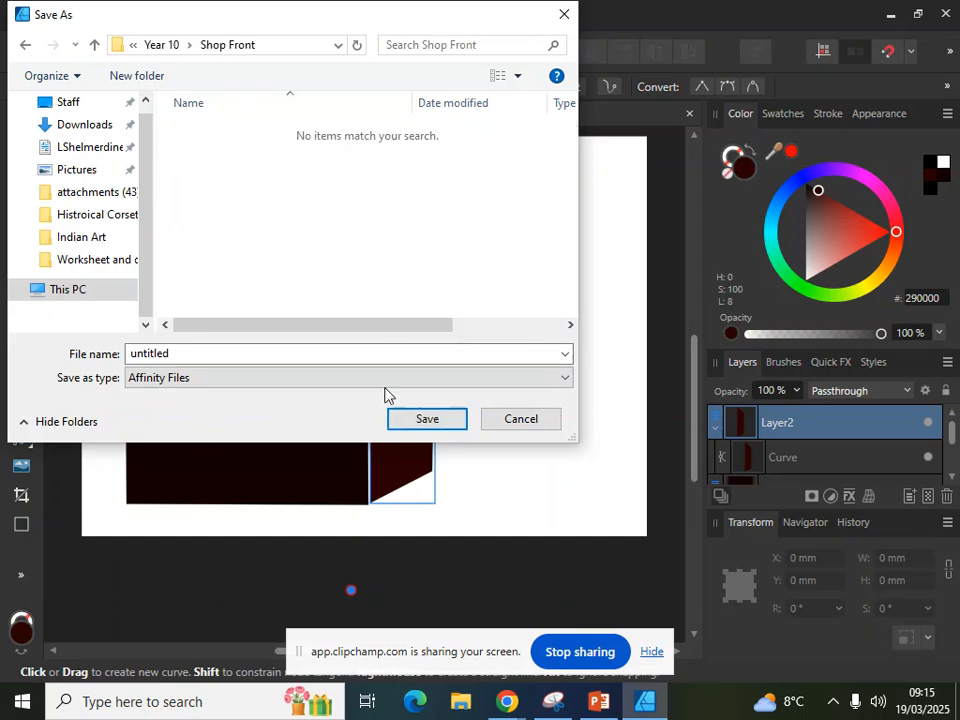
# Name the file Cube 1 and save it in the Affinity Files format.
pyautogui.doubleClick(199, 352)
pyautogui.write('Cube 1')
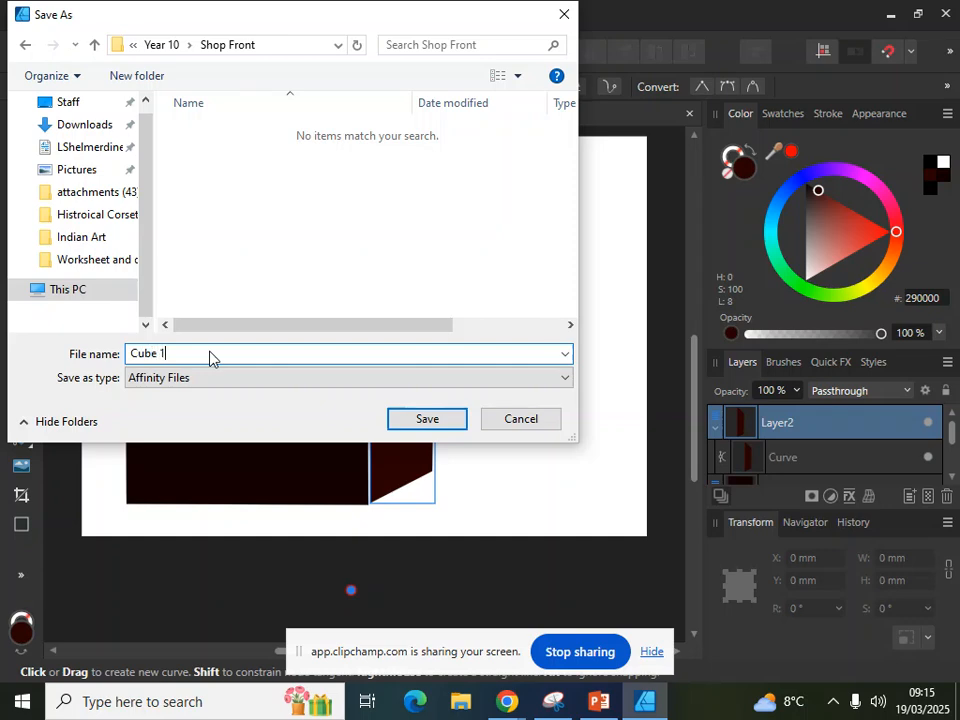
pyautogui.click(263, 378)
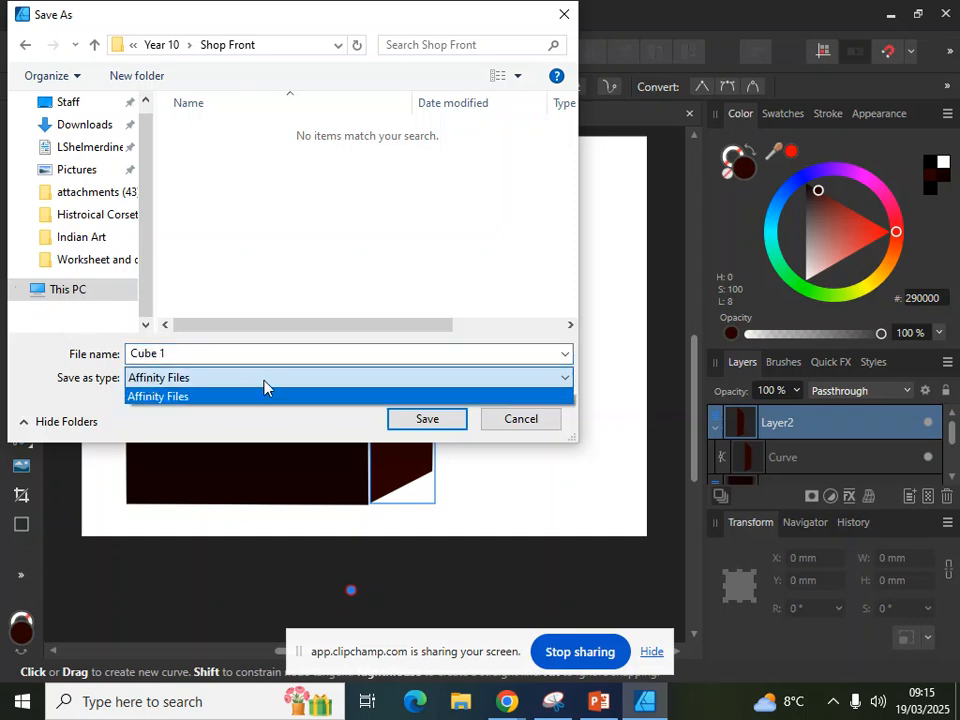
pyautogui.click(256, 398)
pyautogui.click(422, 422)
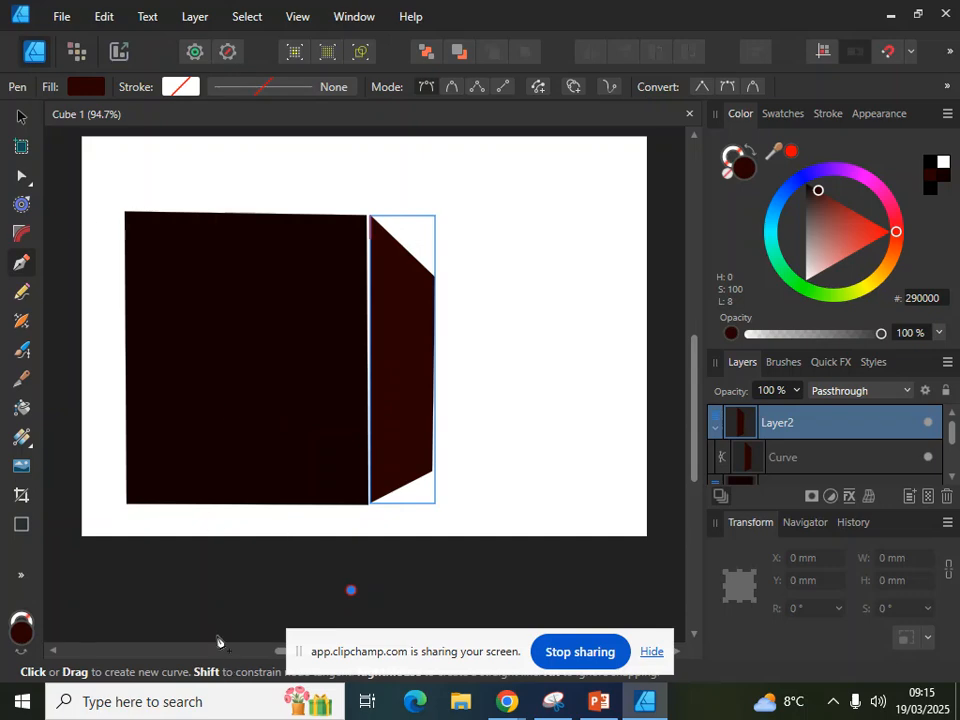
# Undo the stray Pen node placed below the page.
pyautogui.click(62, 16)
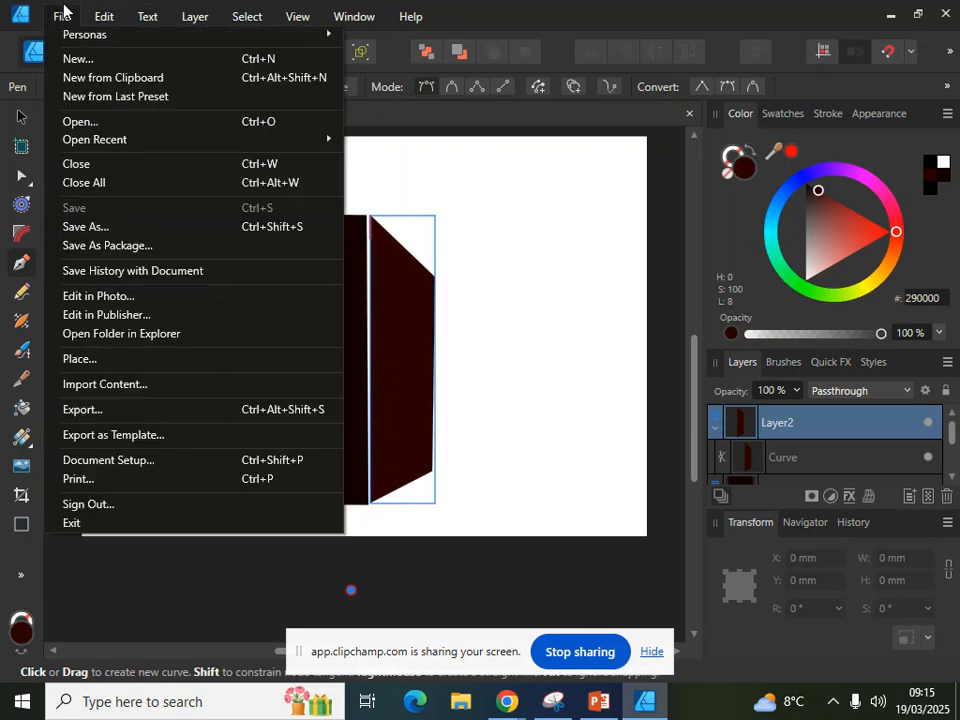
pyautogui.moveTo(101, 24)
pyautogui.click(120, 38)
pyautogui.click(93, 18)
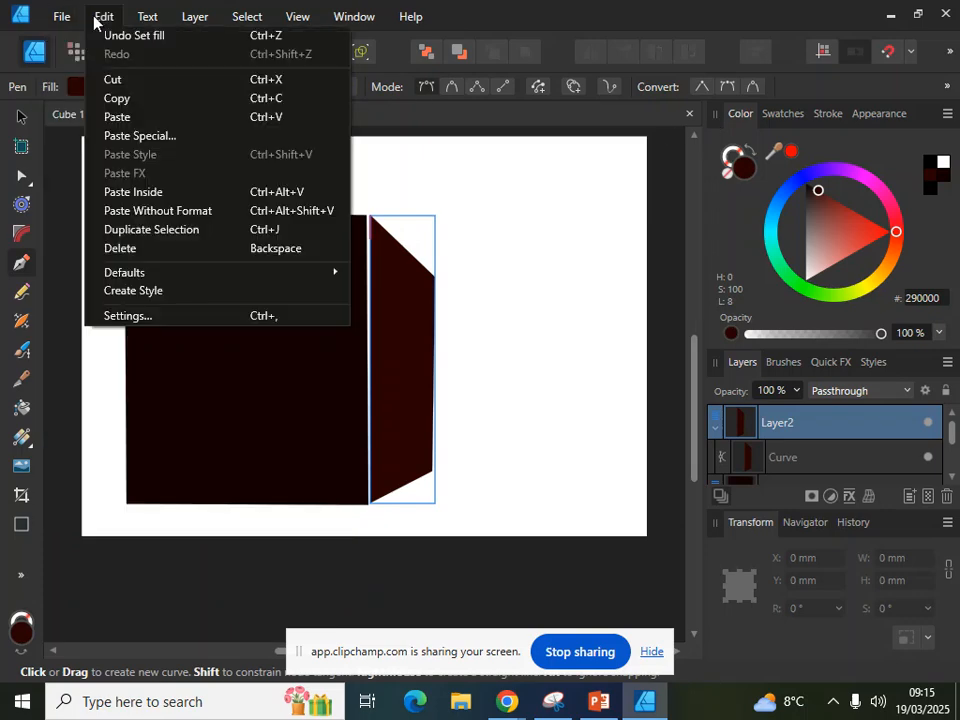